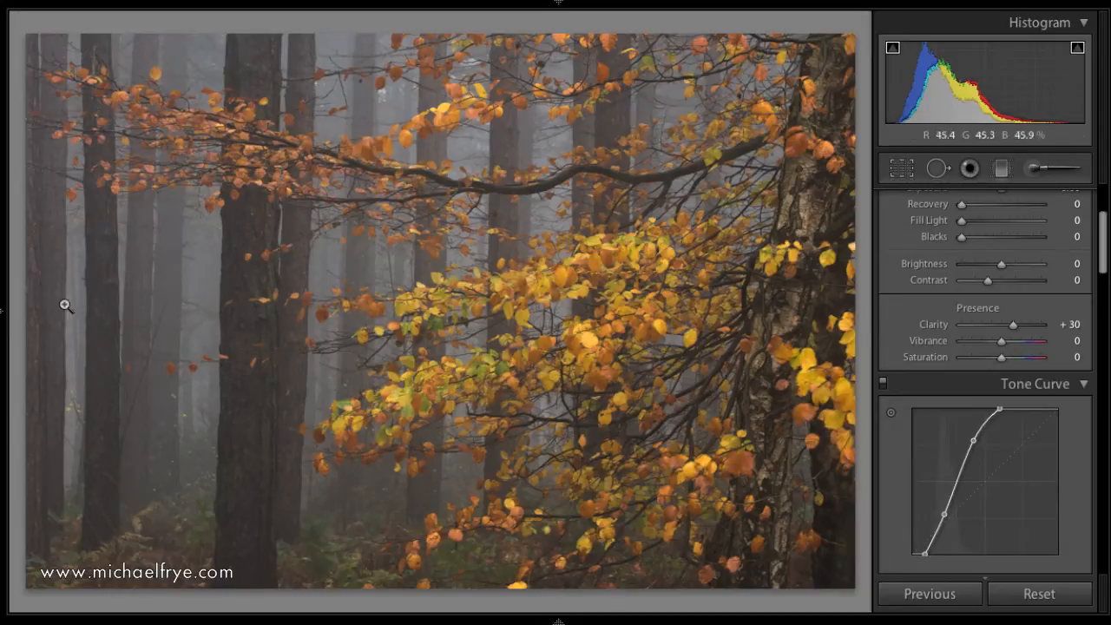
Restore the Default snapshot and set Blacks, Brightness and Contrast to 0.
mouse_move(2, 317)
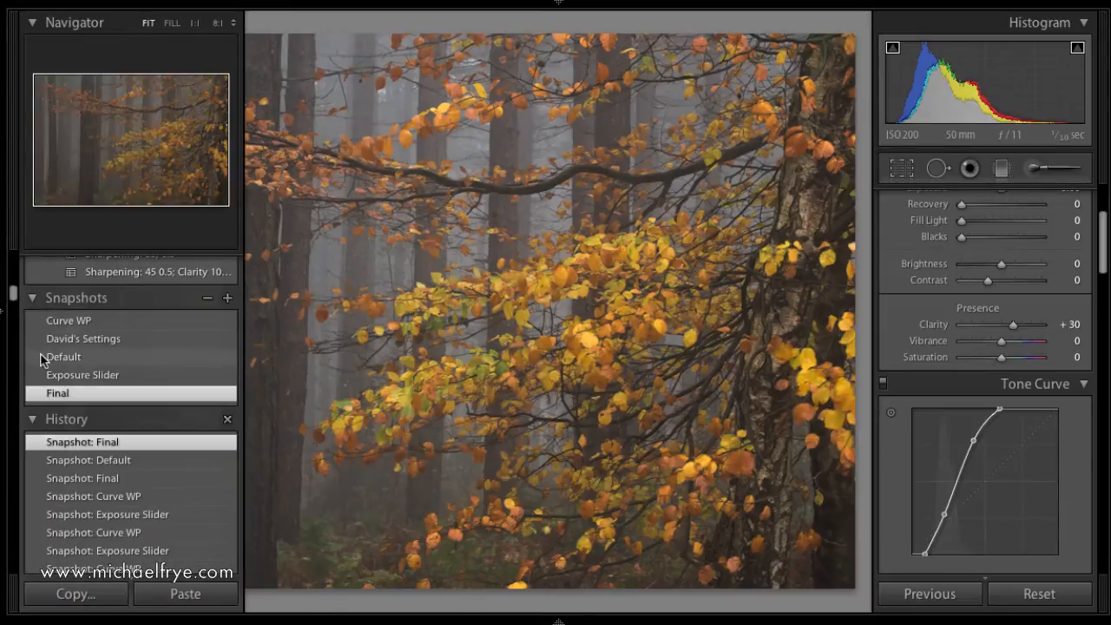
click(42, 359)
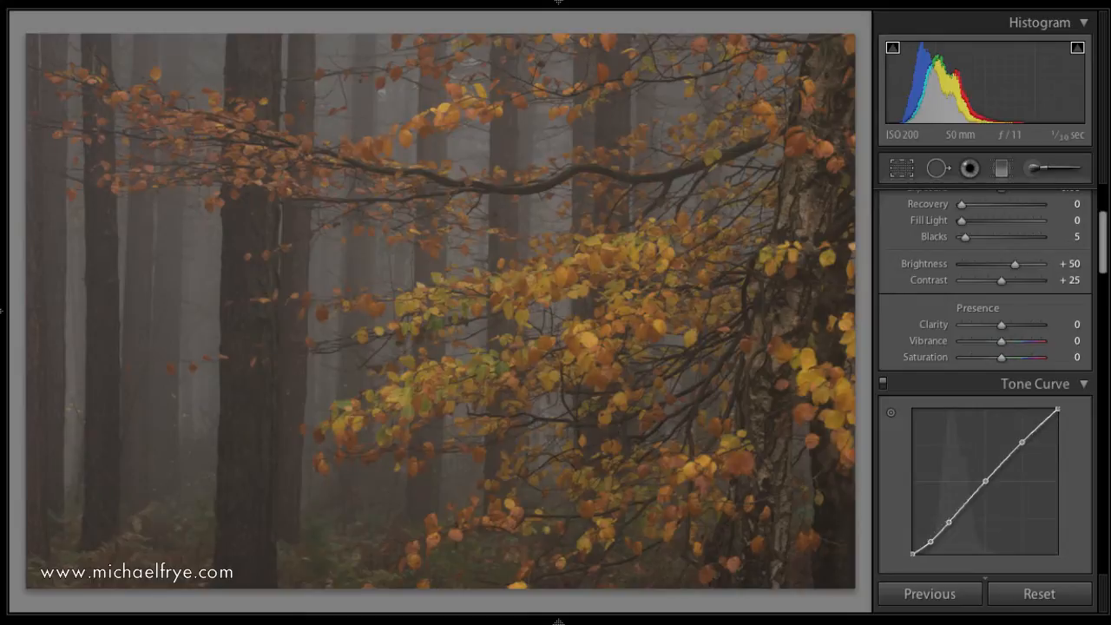
scroll(1075, 292, up, 3)
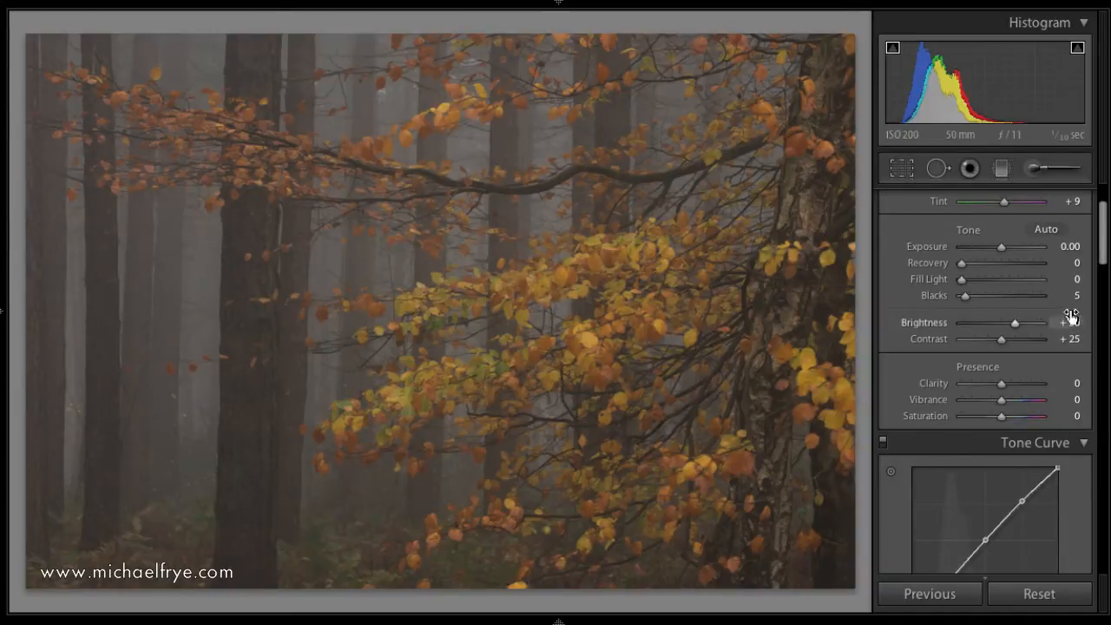
click(1076, 297)
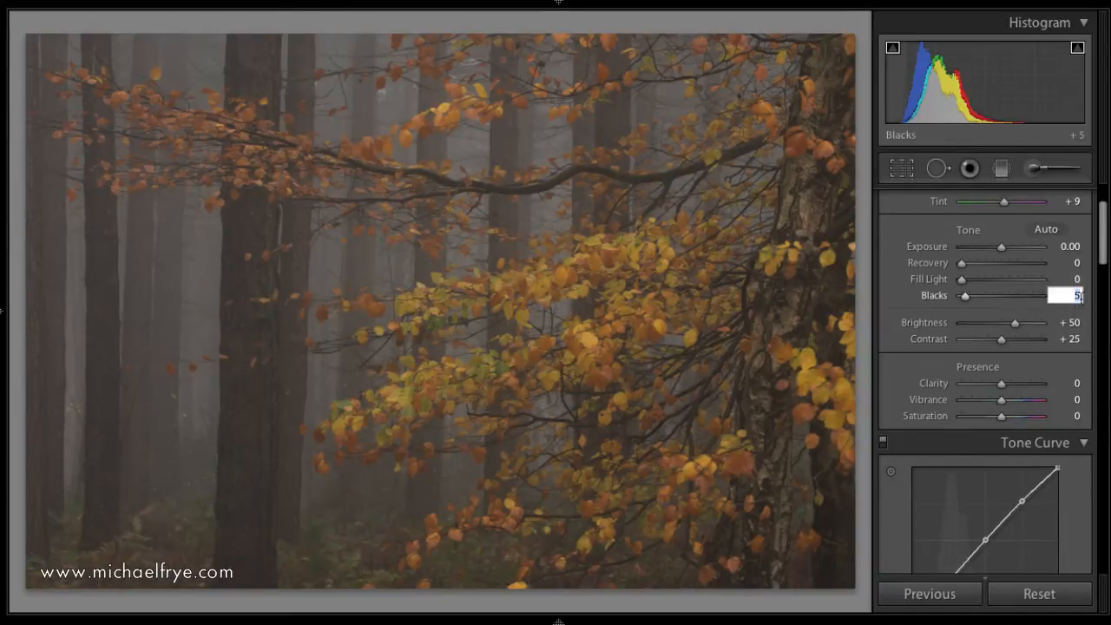
text(0)
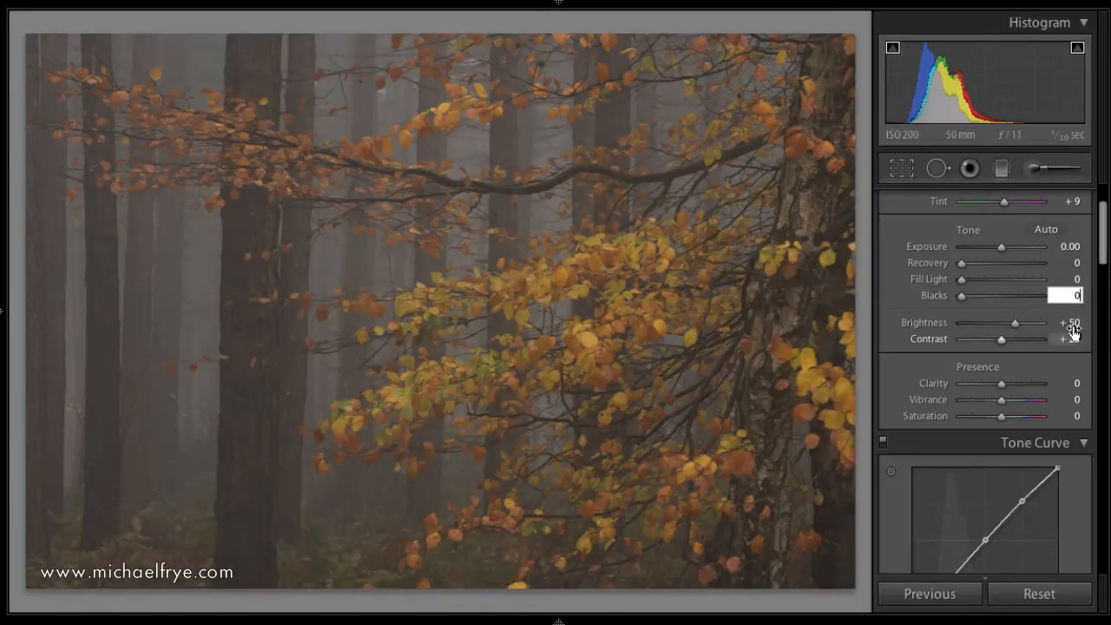
click(1077, 339)
click(1074, 323)
text(0)
click(1079, 340)
text(0)
Set the tone curve's point curve preset to Linear.
scroll(1075, 398, down, 3)
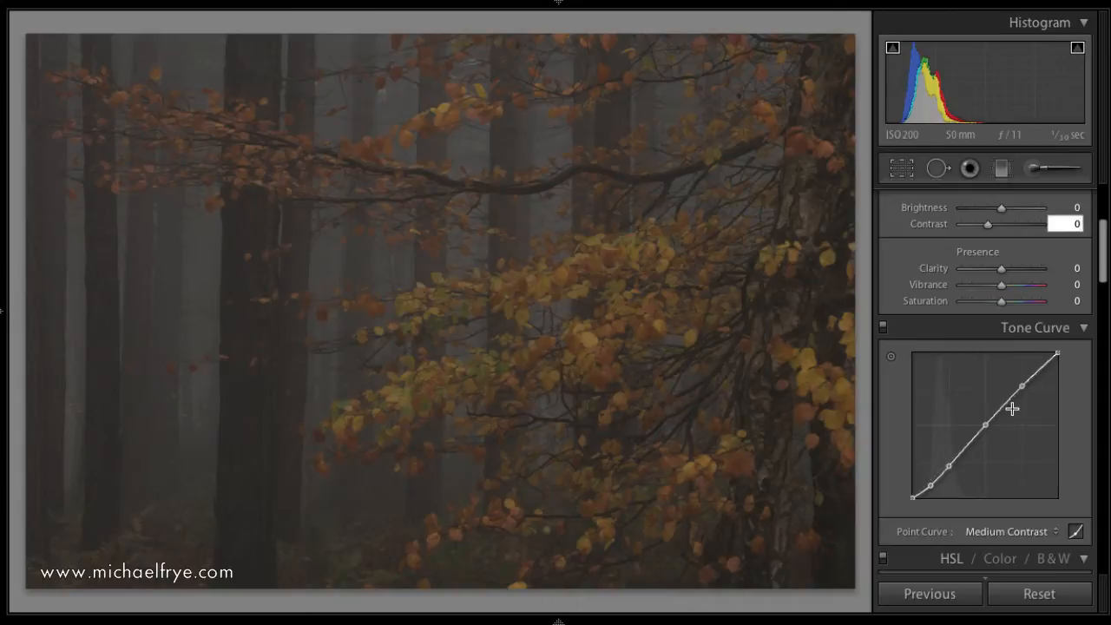
click(1050, 531)
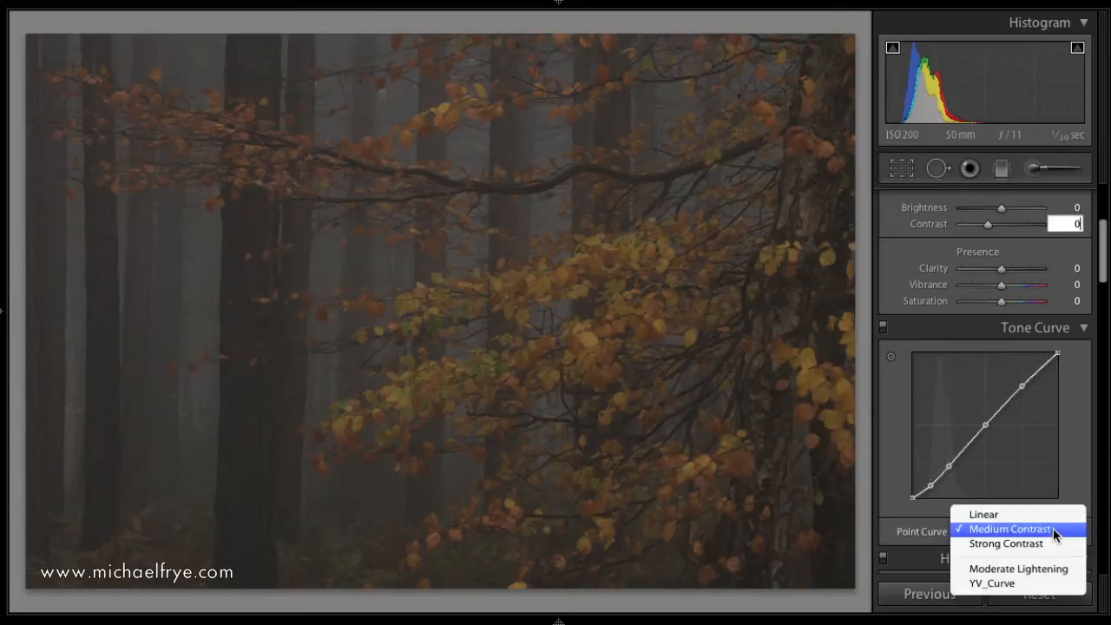
click(1050, 516)
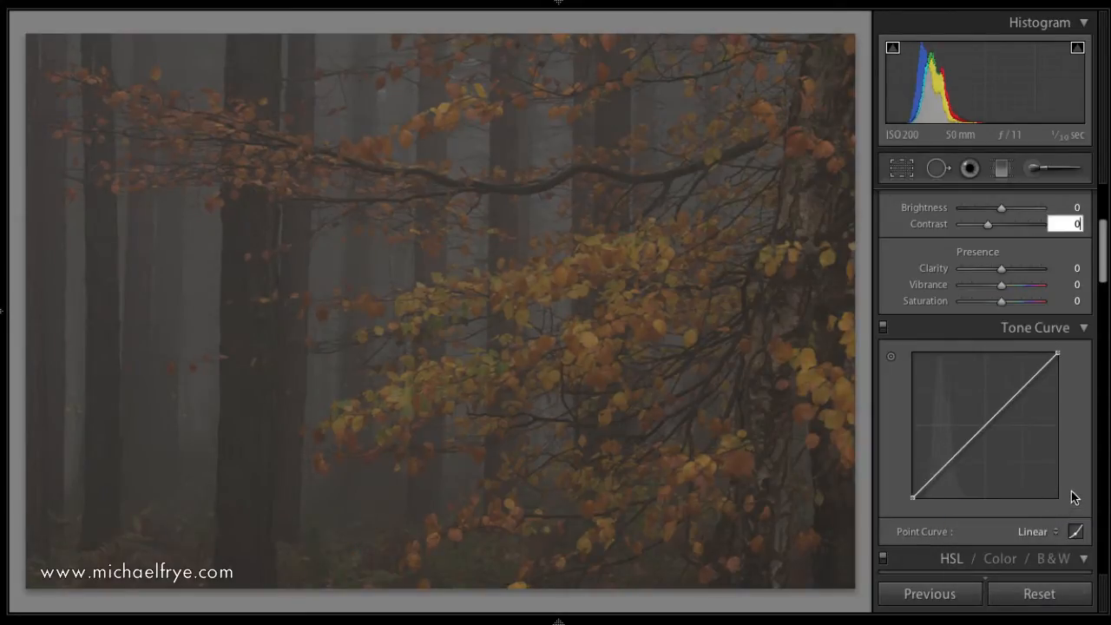
Examine the tone curve's Highlights, Lights, Darks and Shadows region controls, and return to point curve editing.
scroll(1081, 486, up, 2)
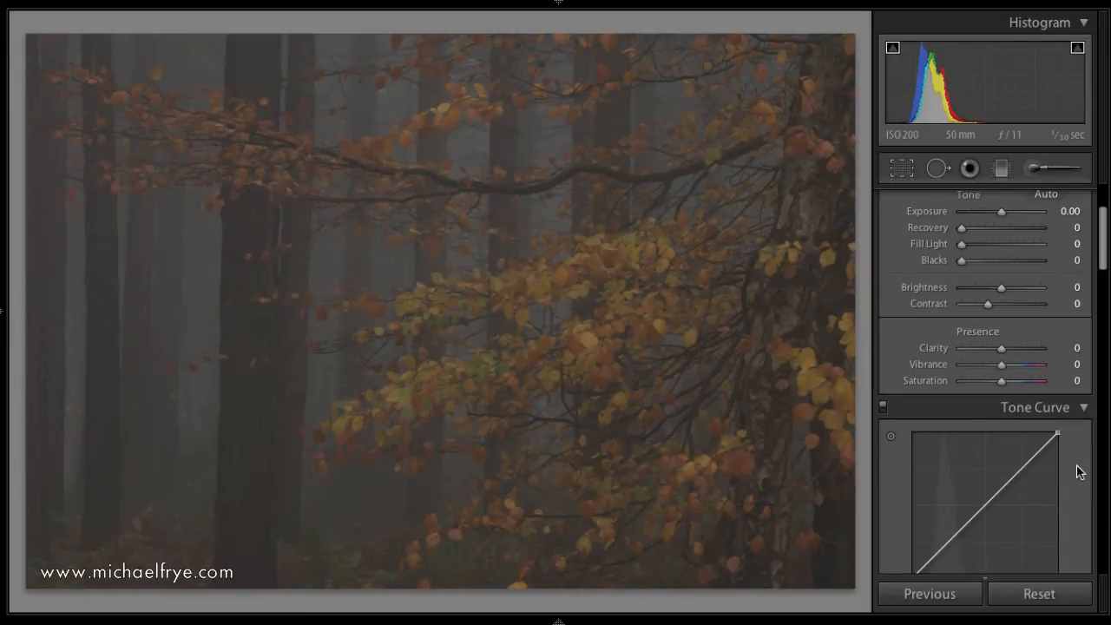
scroll(1077, 472, down, 2)
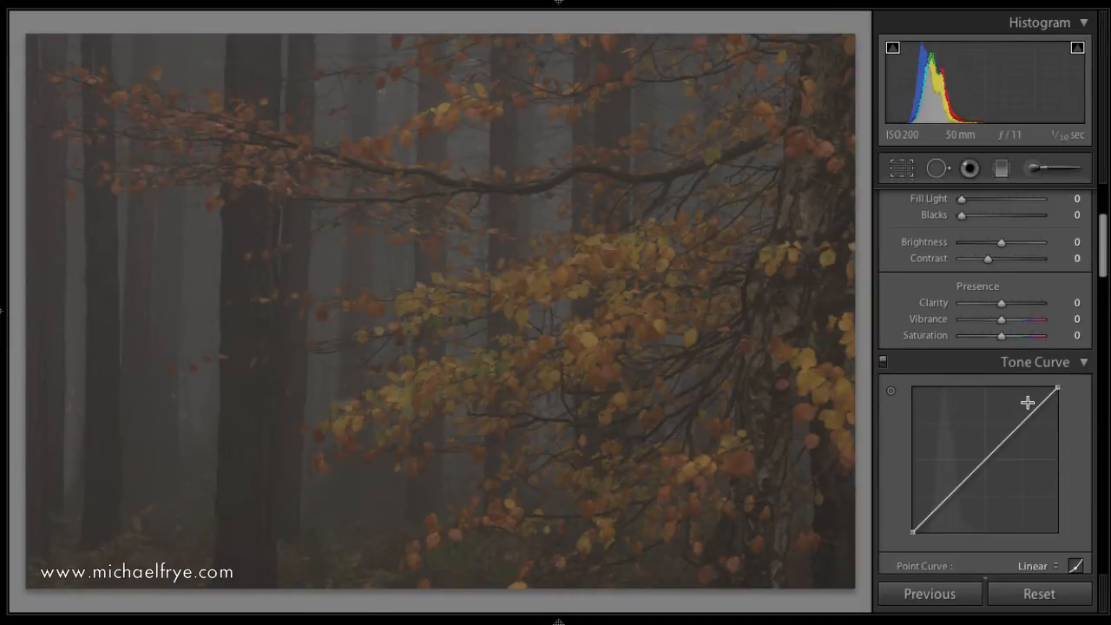
scroll(1024, 402, up, 1)
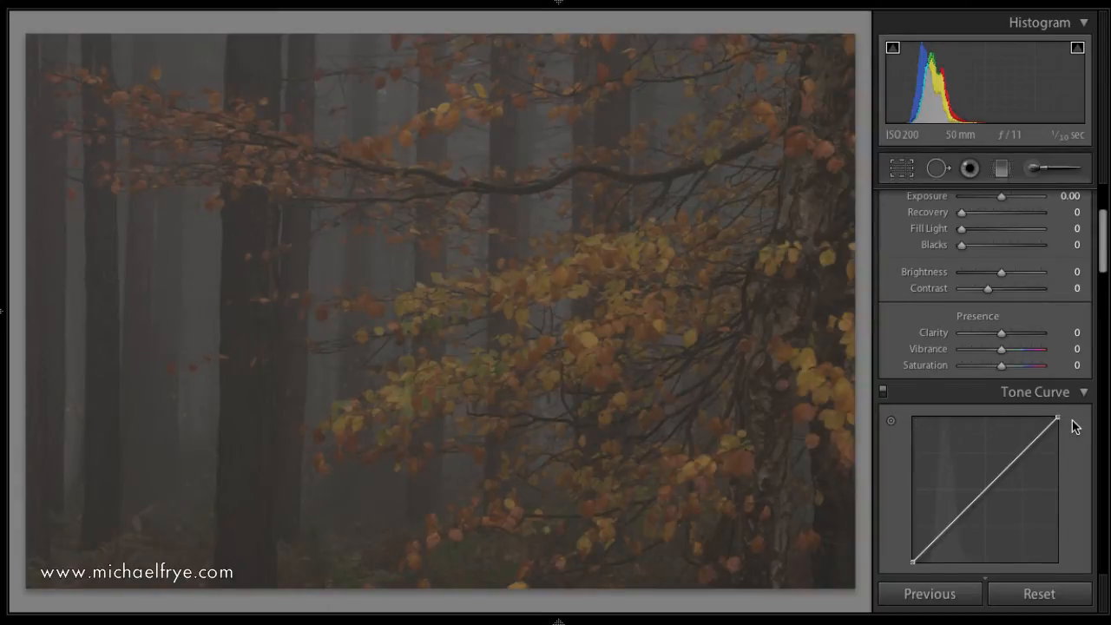
scroll(1074, 426, down, 2)
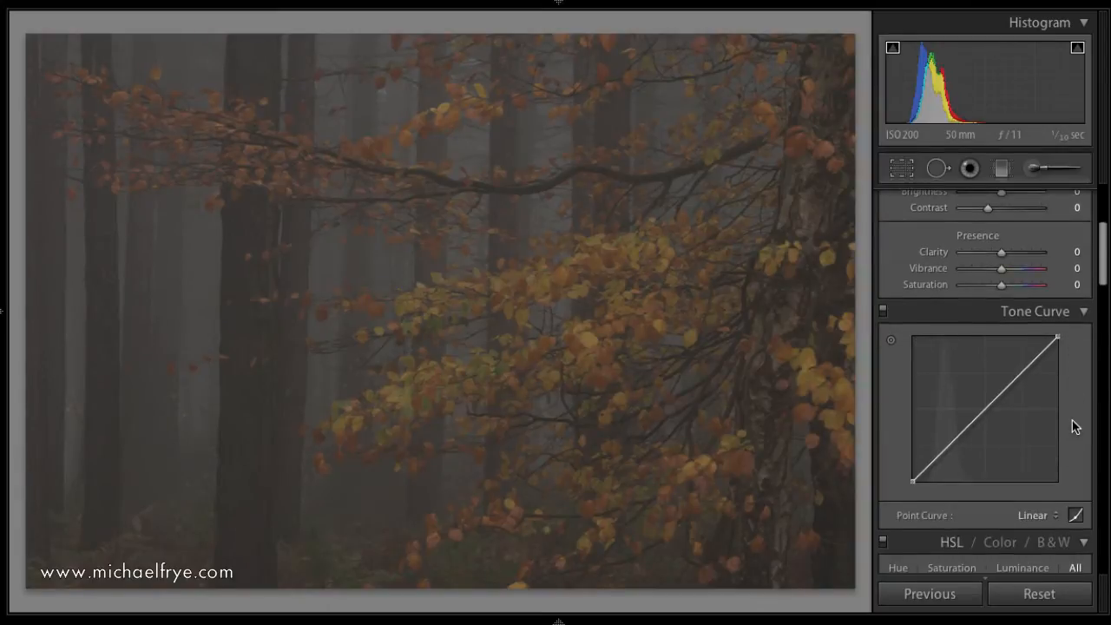
click(1077, 514)
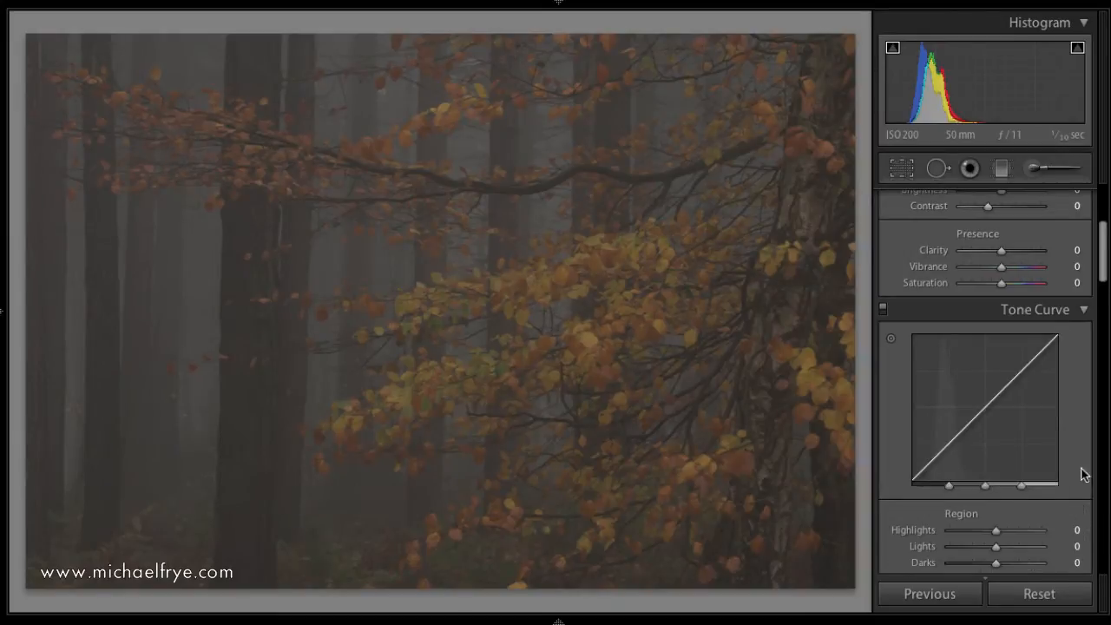
scroll(972, 375, down, 1)
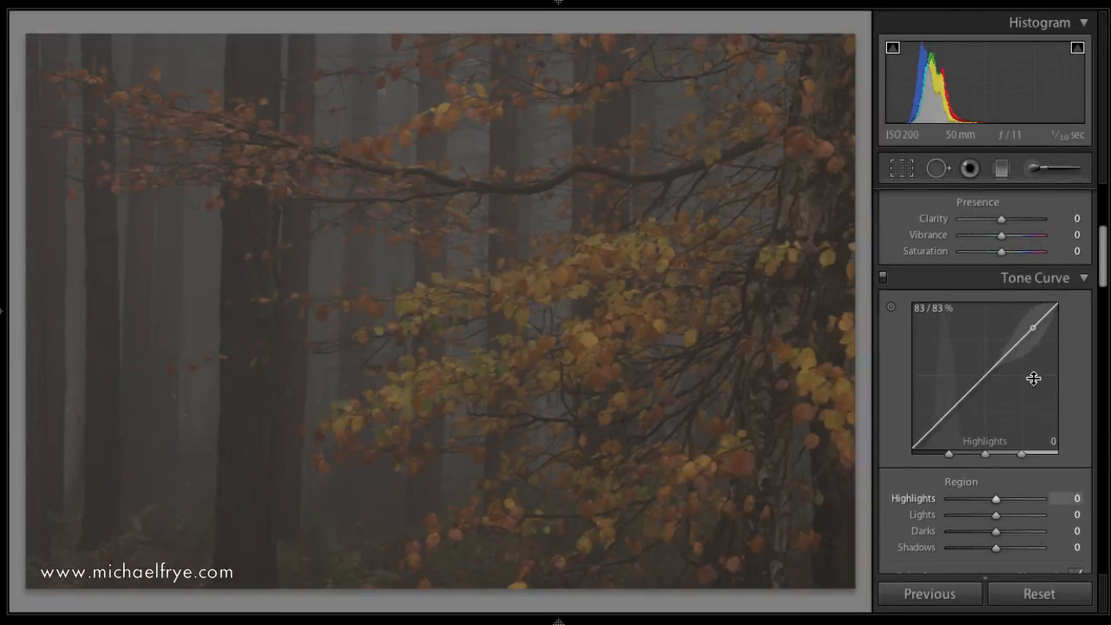
scroll(1044, 356, down, 2)
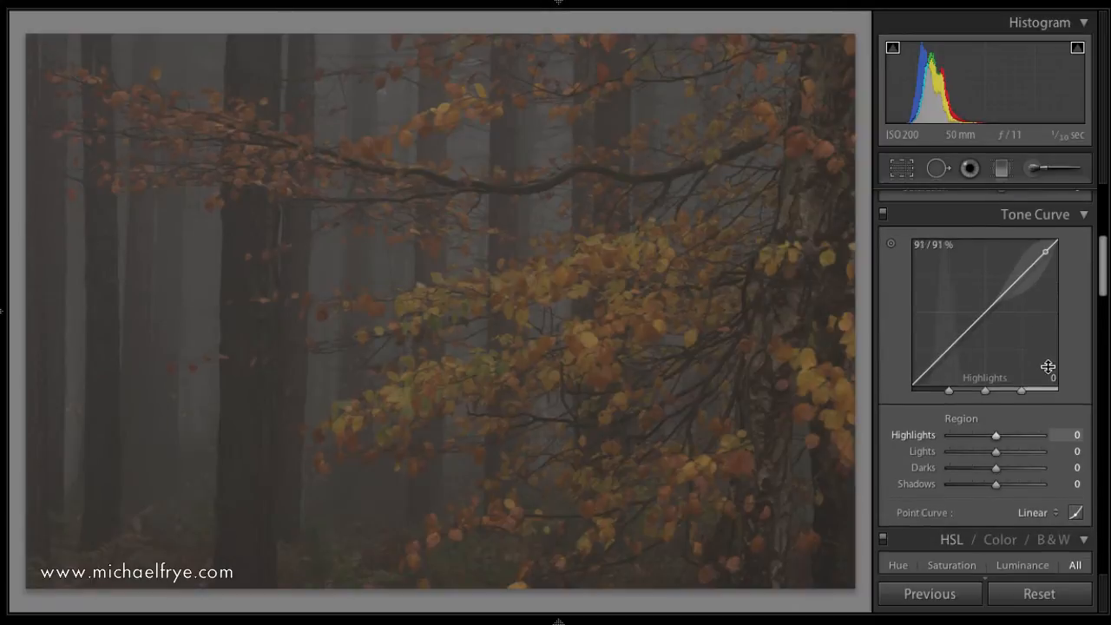
click(1077, 515)
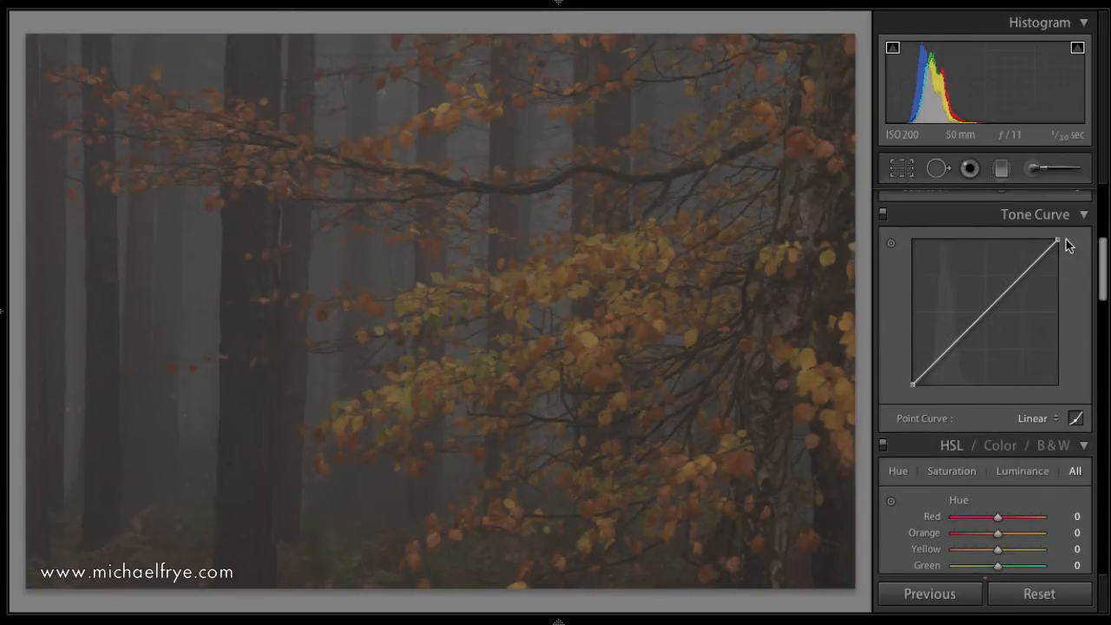
Shift the point curve's white point inward along the upper edge to about 51% input and 100% output.
scroll(1047, 325, up, 2)
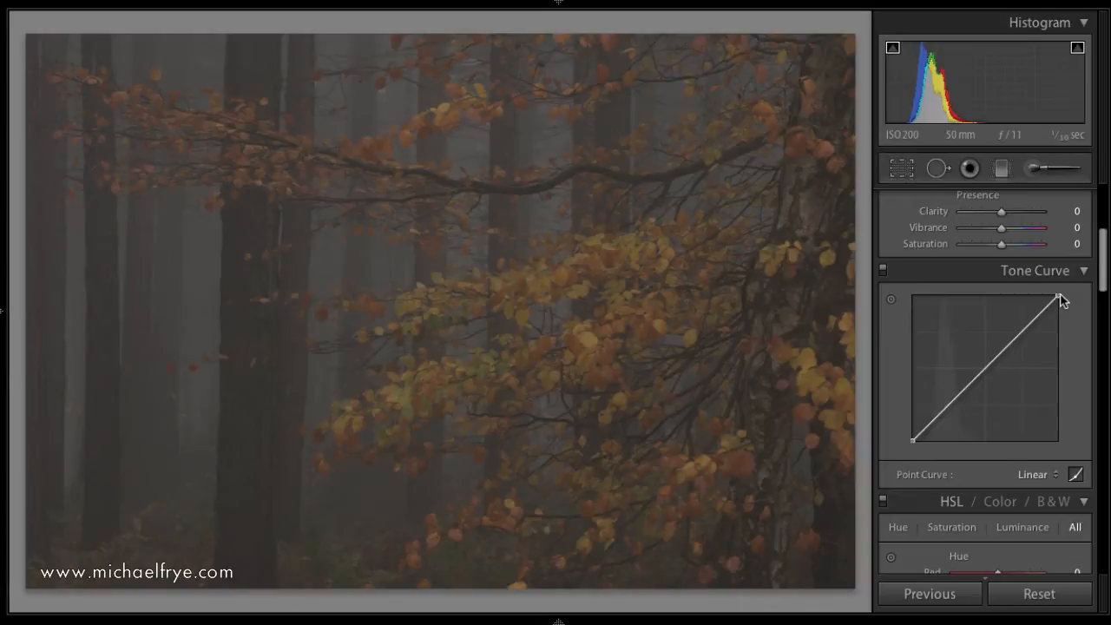
drag(1057, 296, 1000, 296)
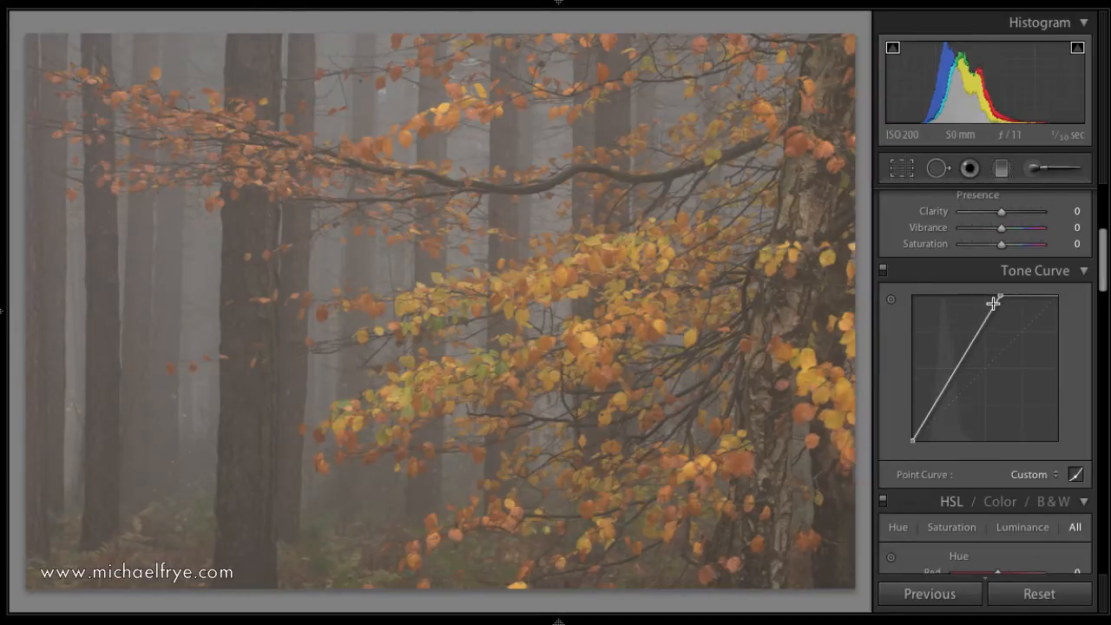
drag(999, 298, 988, 297)
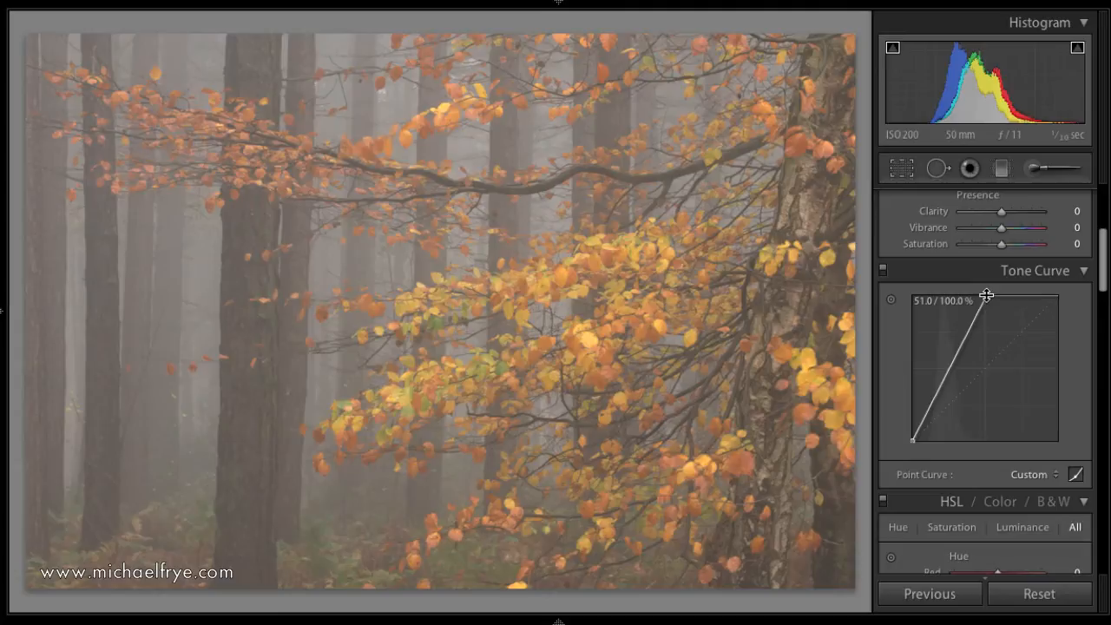
Move the point curve's white point back outward to about 59% input, keeping output at 100%.
scroll(986, 295, up, 1)
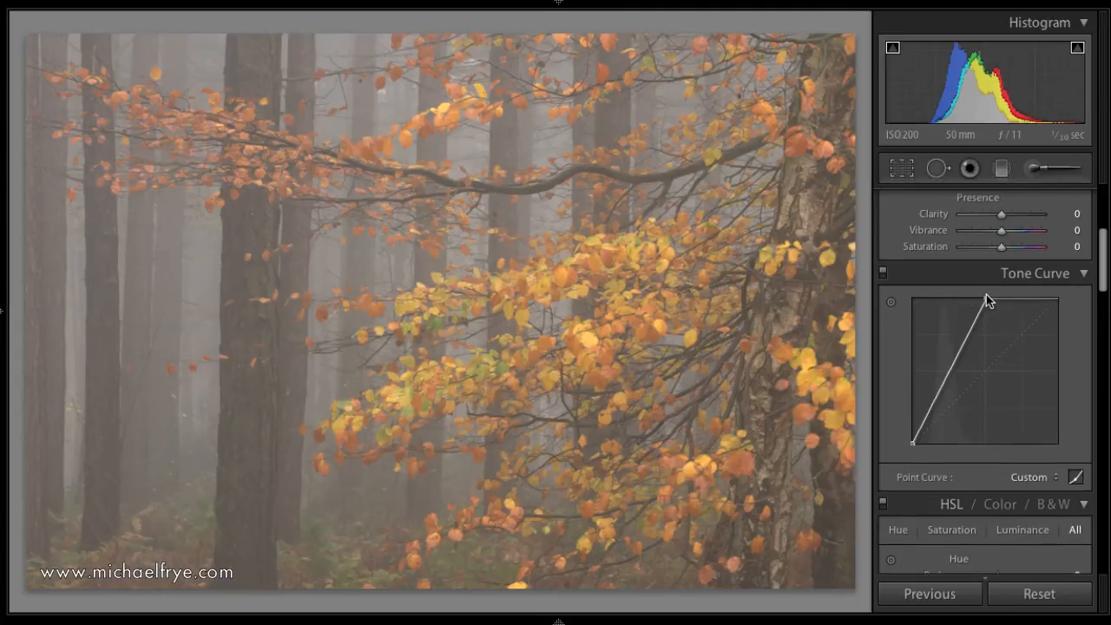
drag(987, 297, 993, 299)
drag(993, 299, 999, 299)
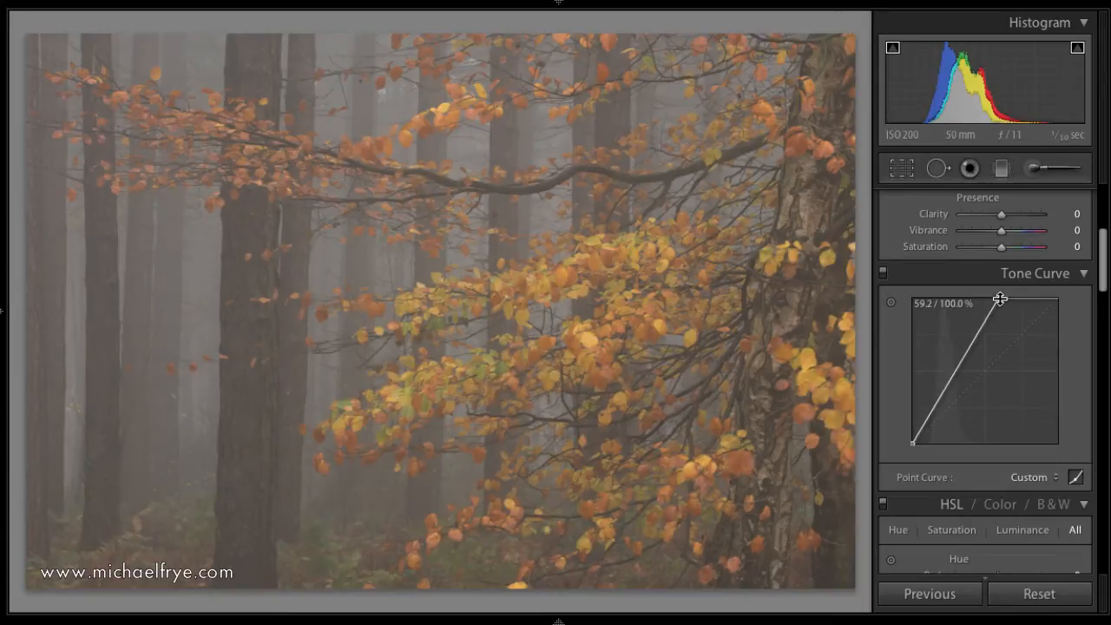
Apply the Curve WP snapshot and review its tone curve and basic tone settings.
scroll(1000, 298, up, 5)
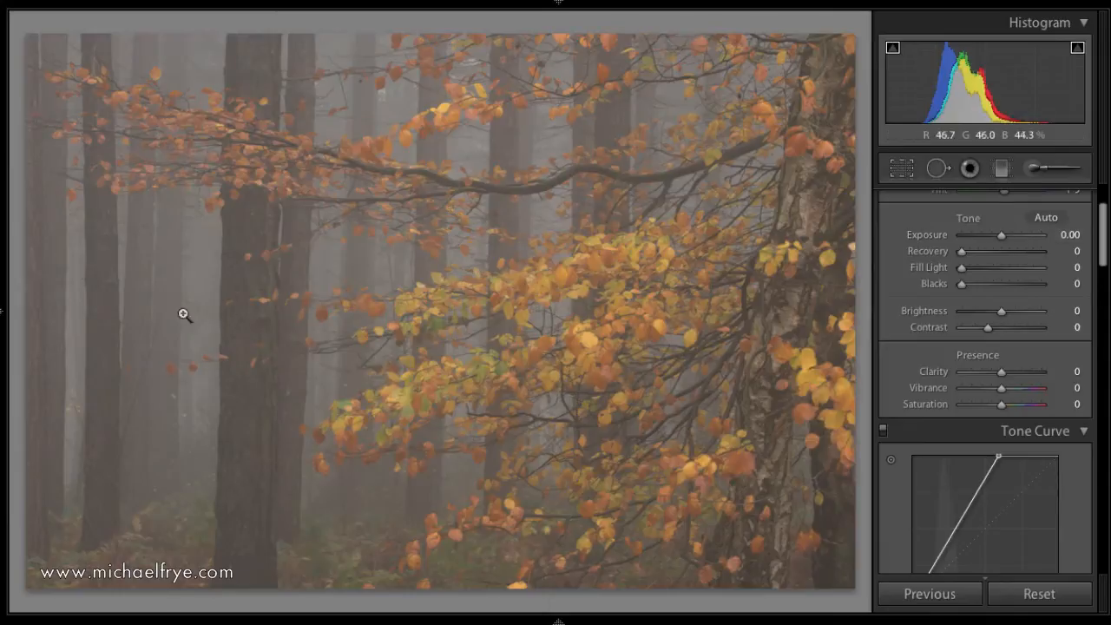
mouse_move(5, 316)
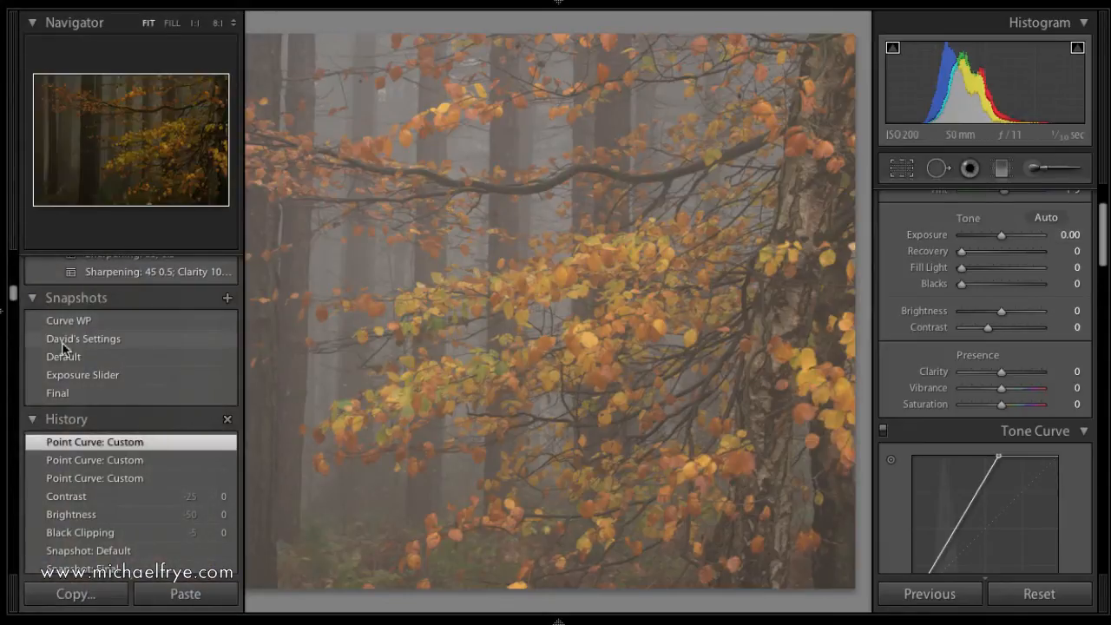
click(94, 326)
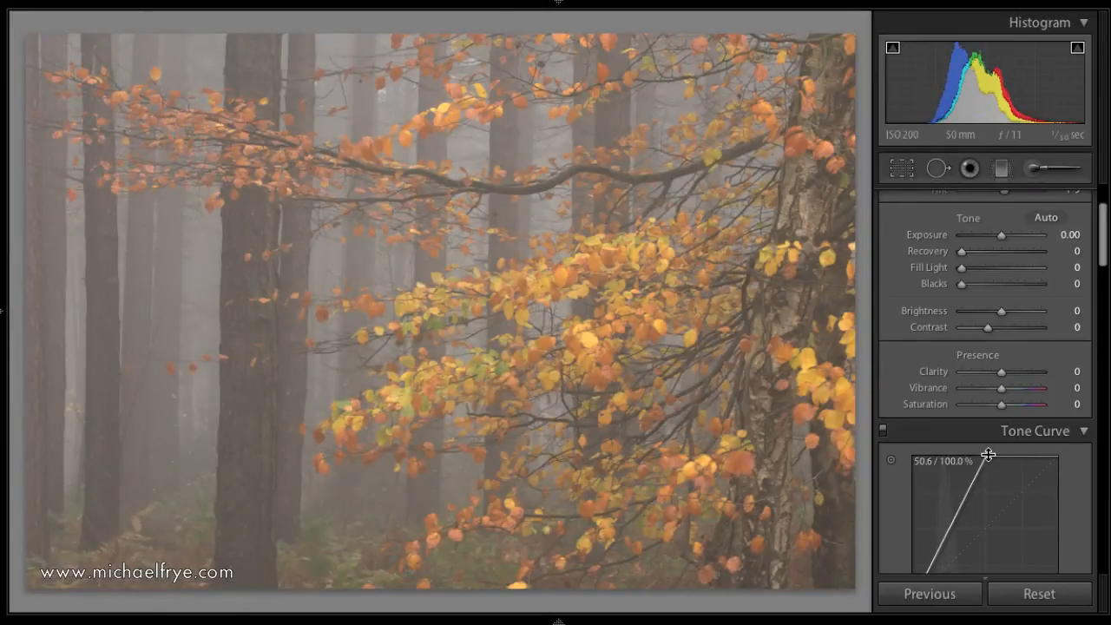
scroll(990, 460, down, 2)
scroll(1012, 356, up, 5)
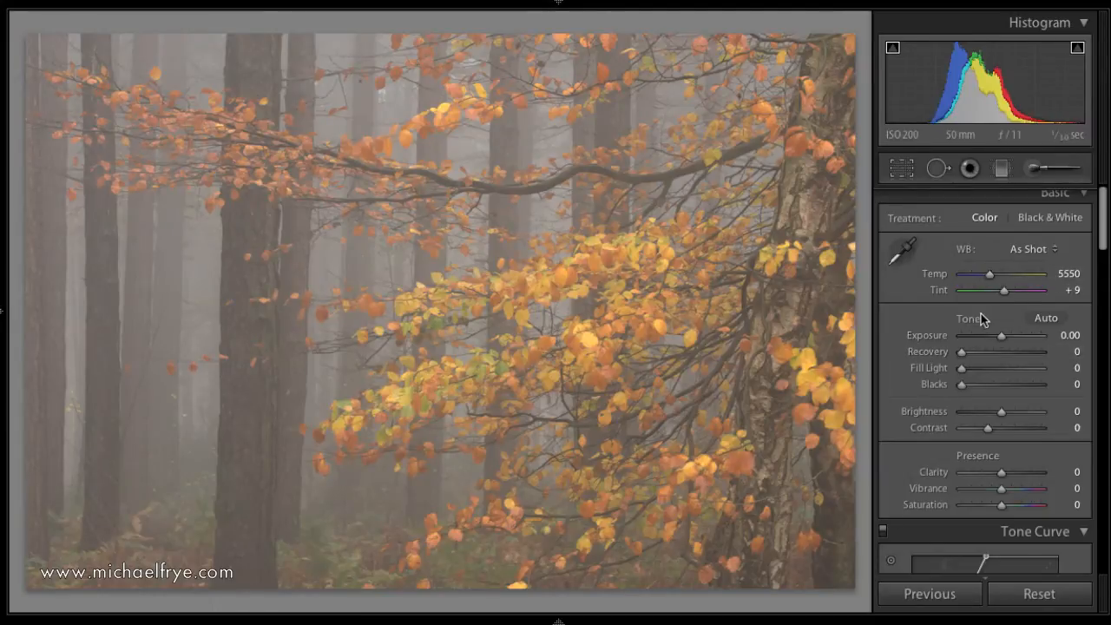
scroll(980, 319, down, 1)
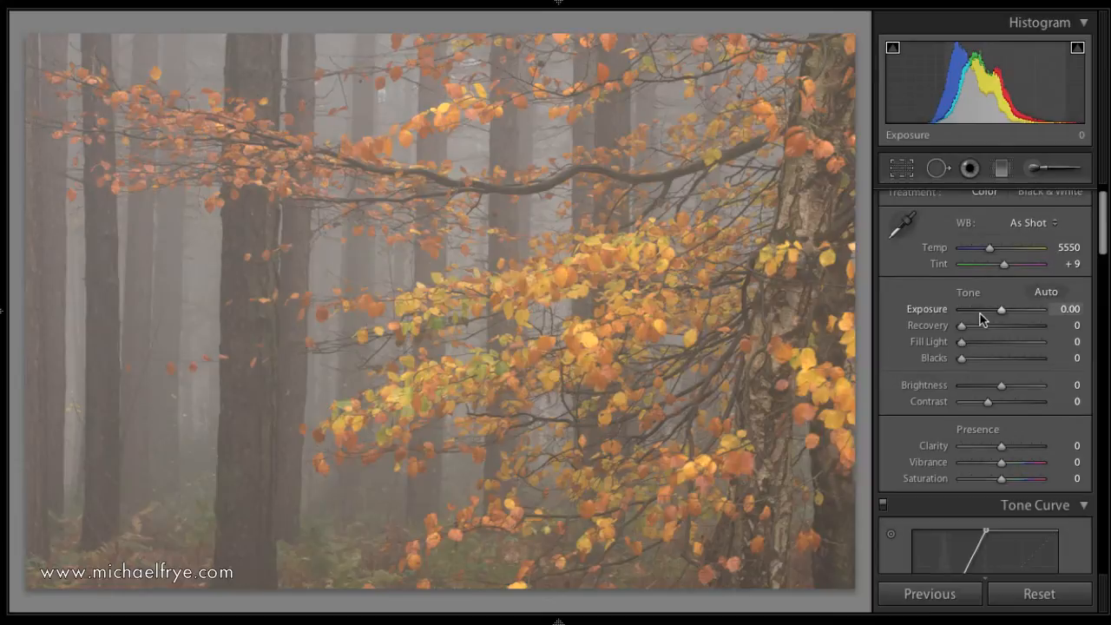
Load the Exposure Slider snapshot and inspect its histogram, exposure value and tone curve.
mouse_move(3, 327)
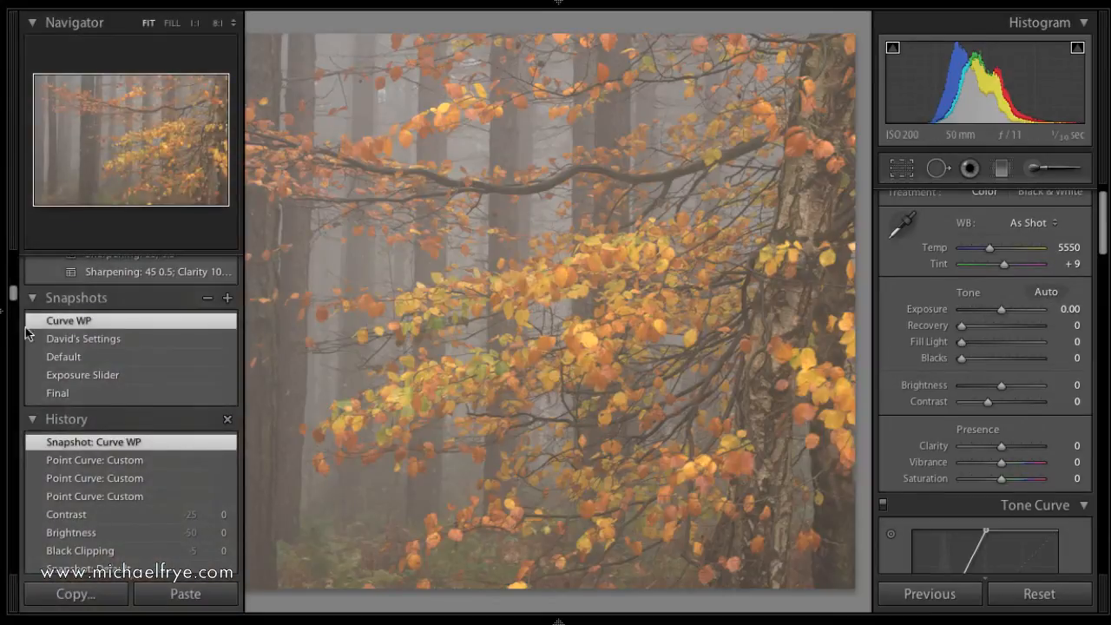
click(87, 377)
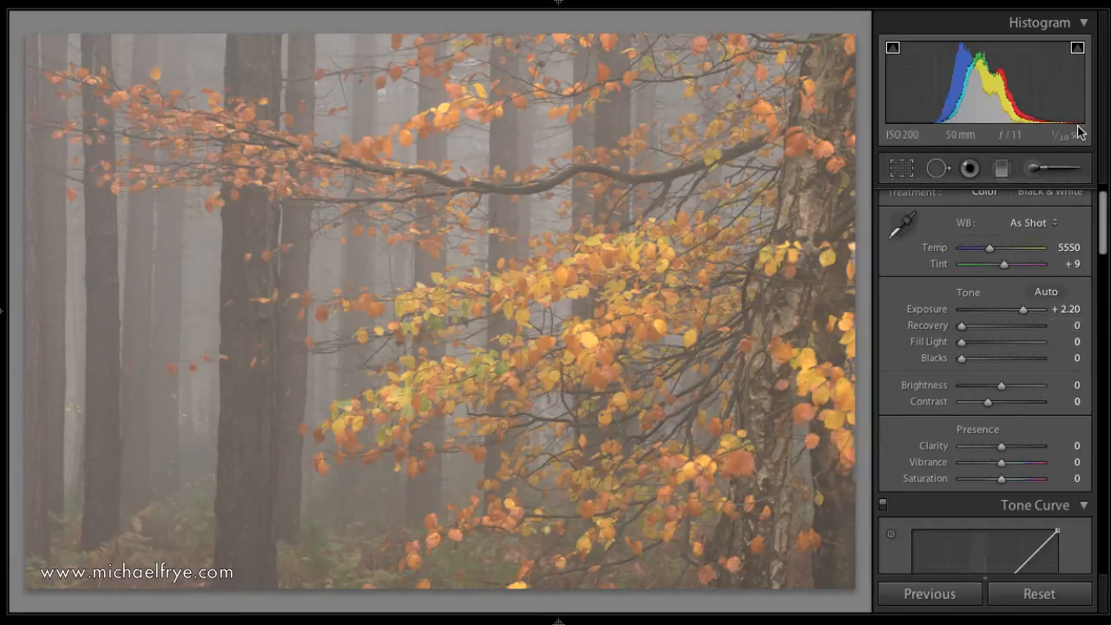
scroll(1033, 313, down, 3)
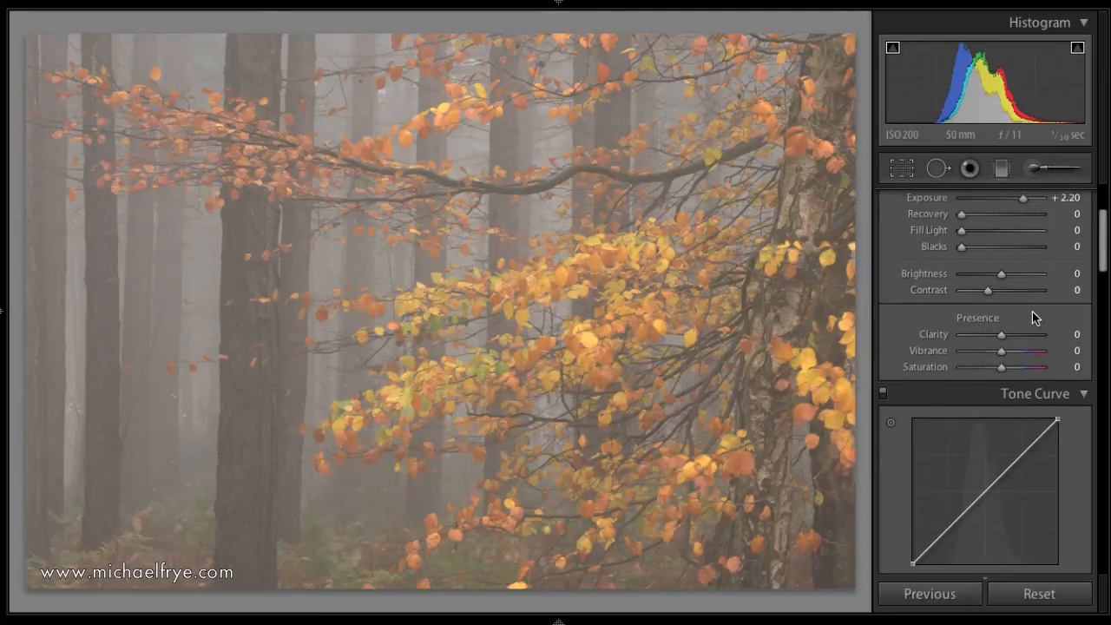
scroll(1032, 313, up, 1)
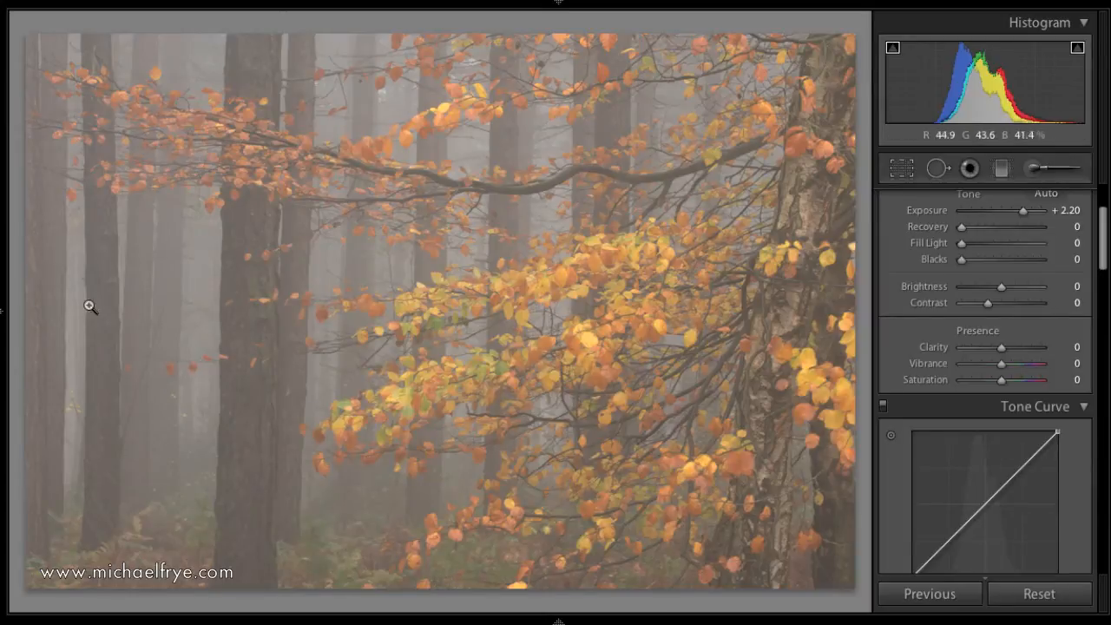
Compare the Curve WP and Exposure Slider snapshots with the snapshot list kept open, finishing on Curve WP.
mouse_move(3, 315)
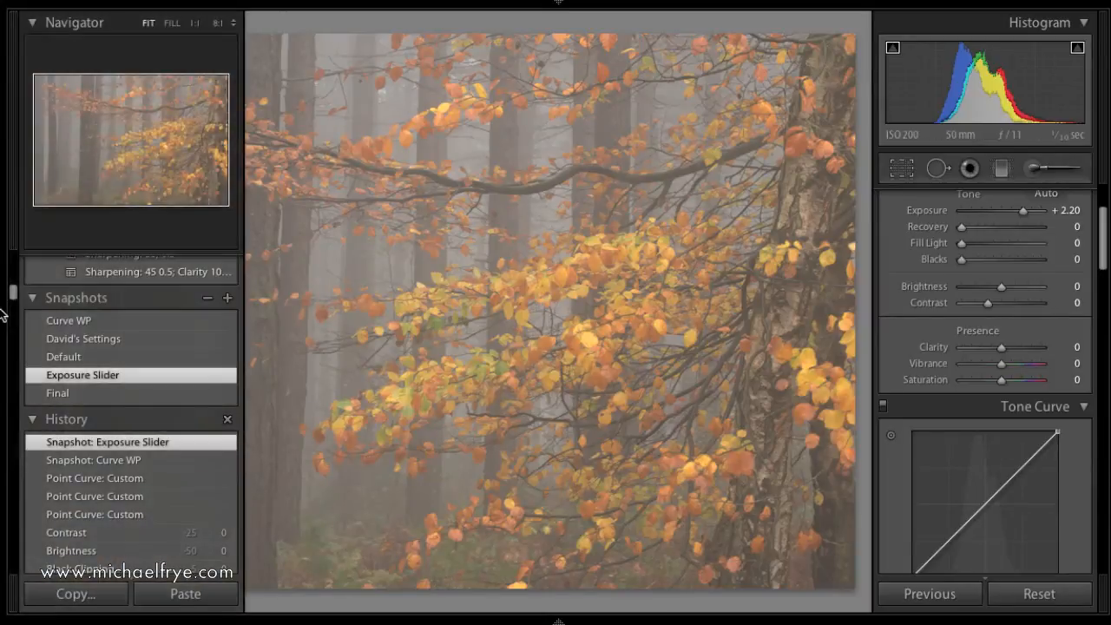
click(84, 322)
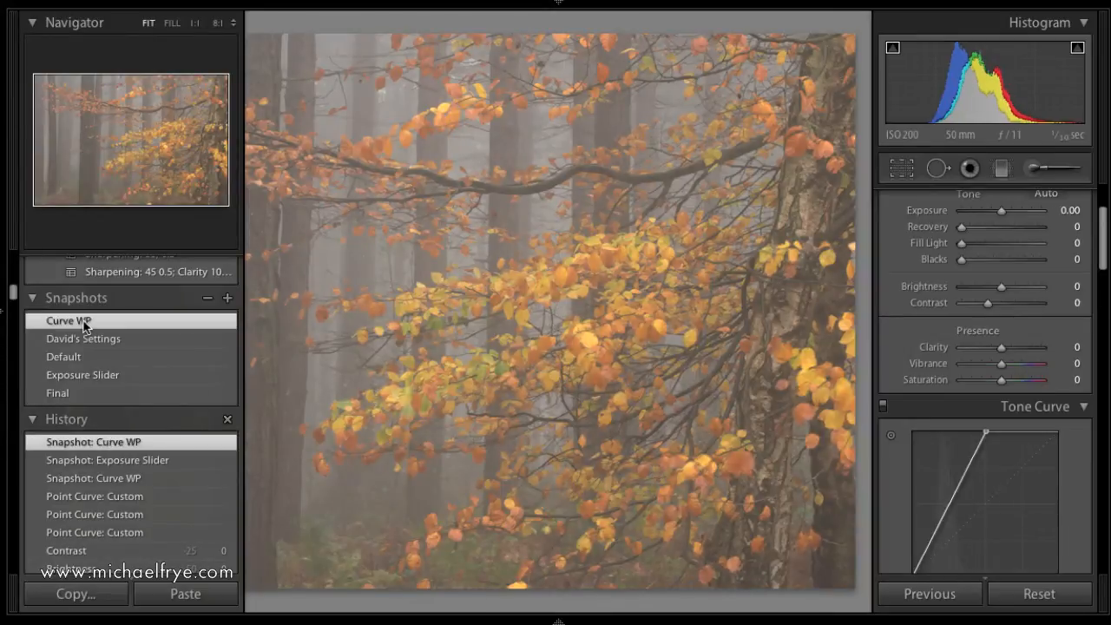
click(3, 314)
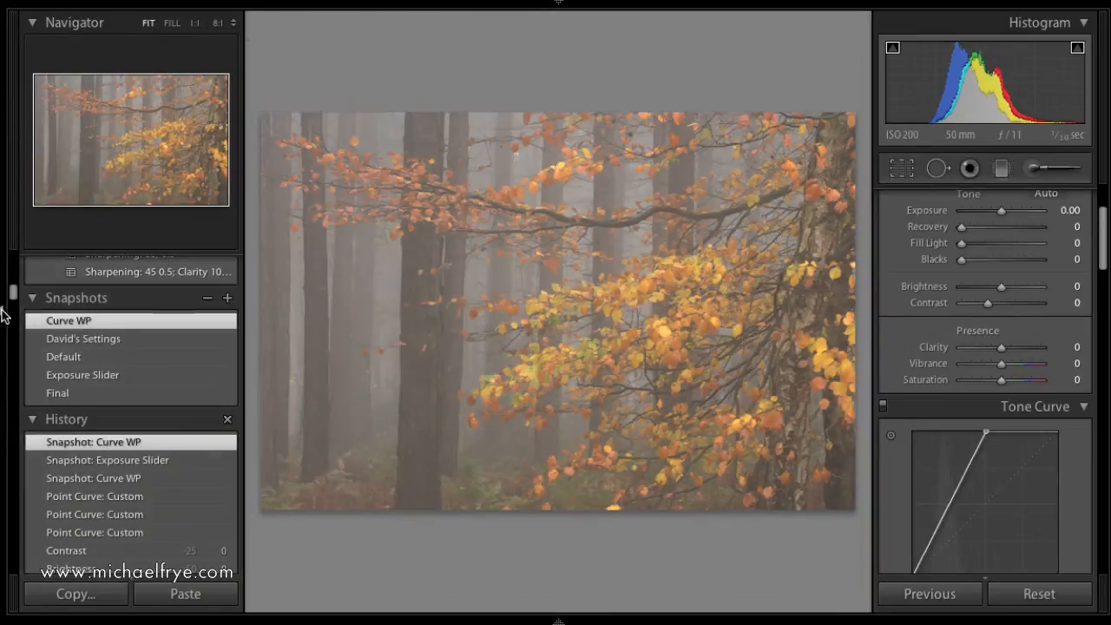
click(82, 376)
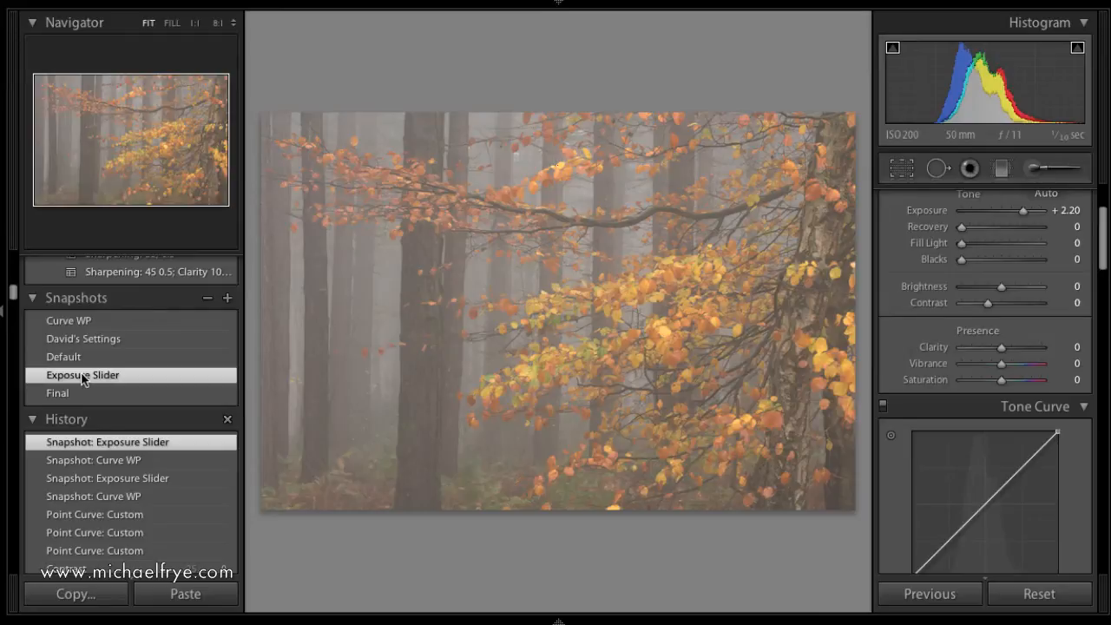
click(83, 321)
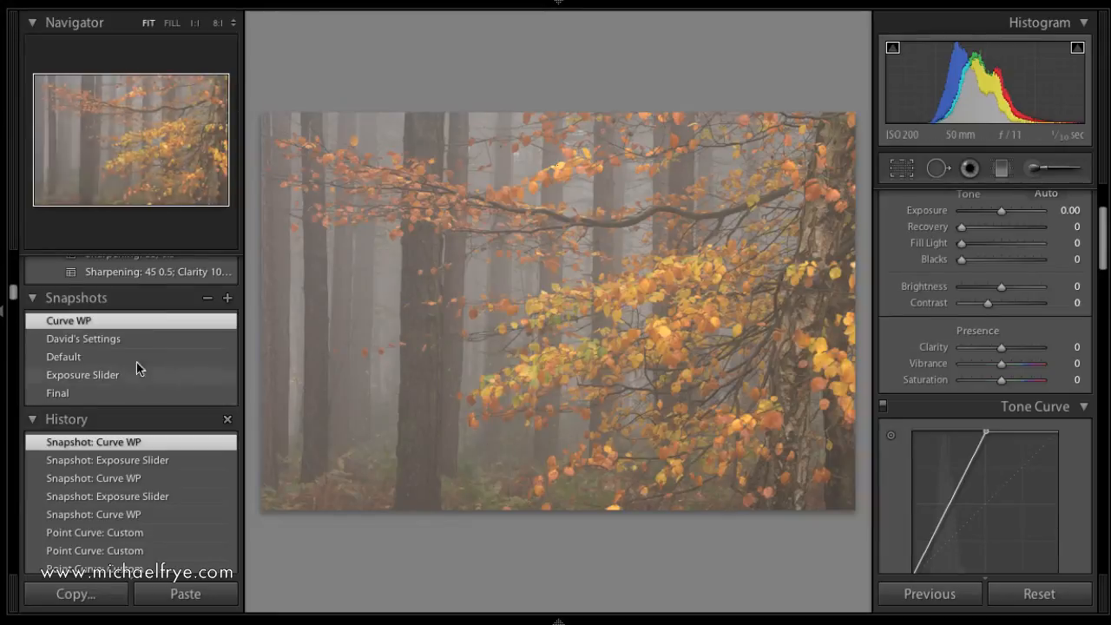
Hide the side panel holding the Navigator, Snapshots and History to give the photo more room.
click(2, 313)
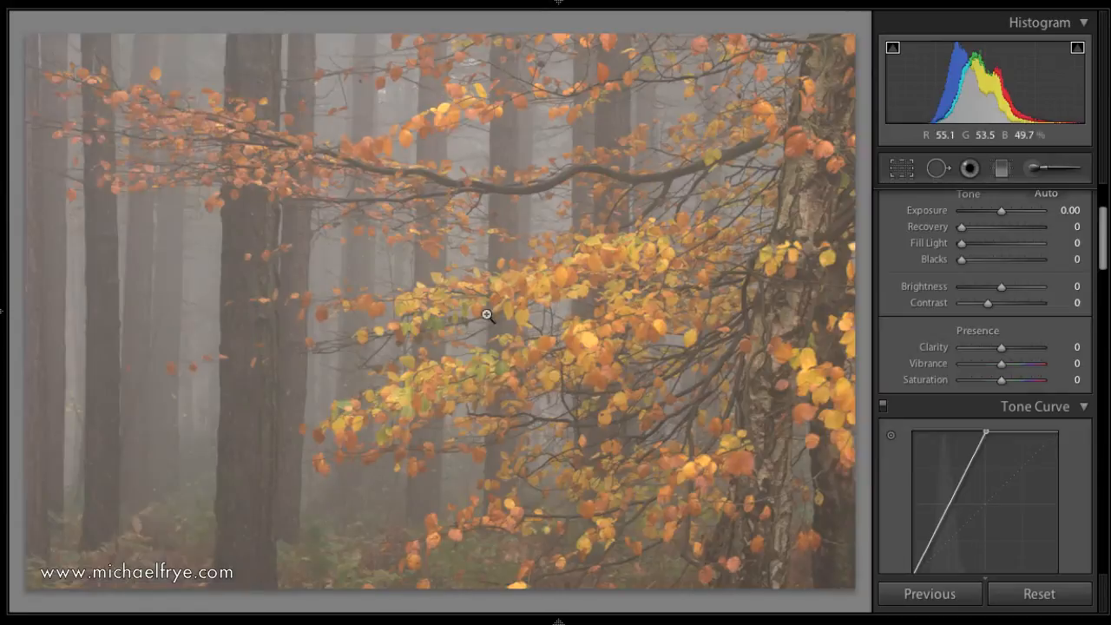
Try brightening the midtones with a curve point at about 26% input and 56% output, and remove that point.
scroll(970, 478, down, 3)
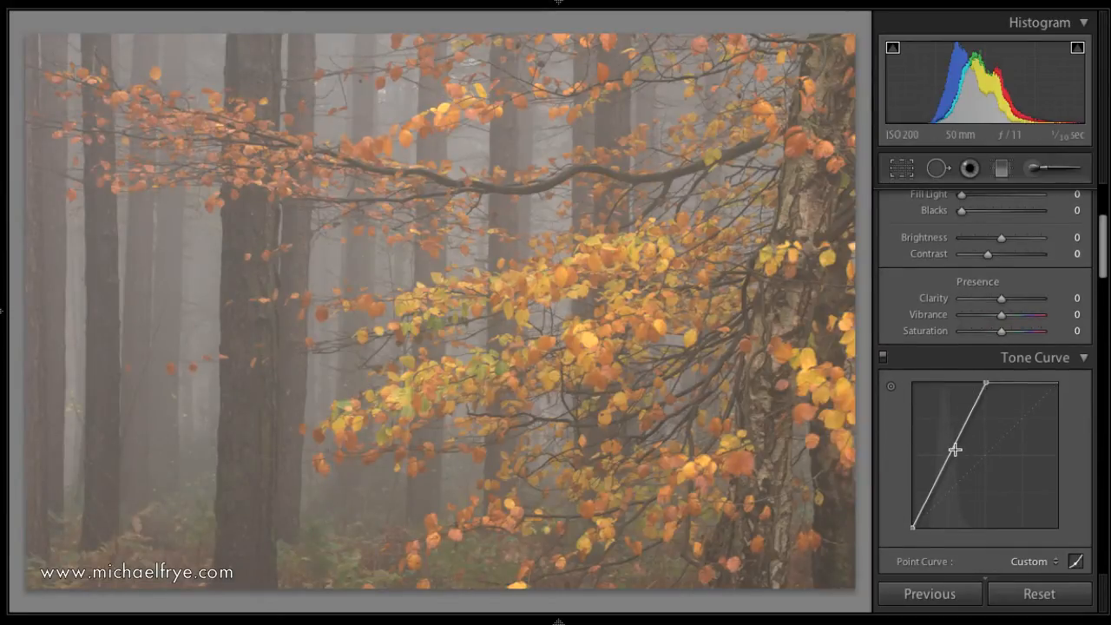
drag(952, 451, 950, 445)
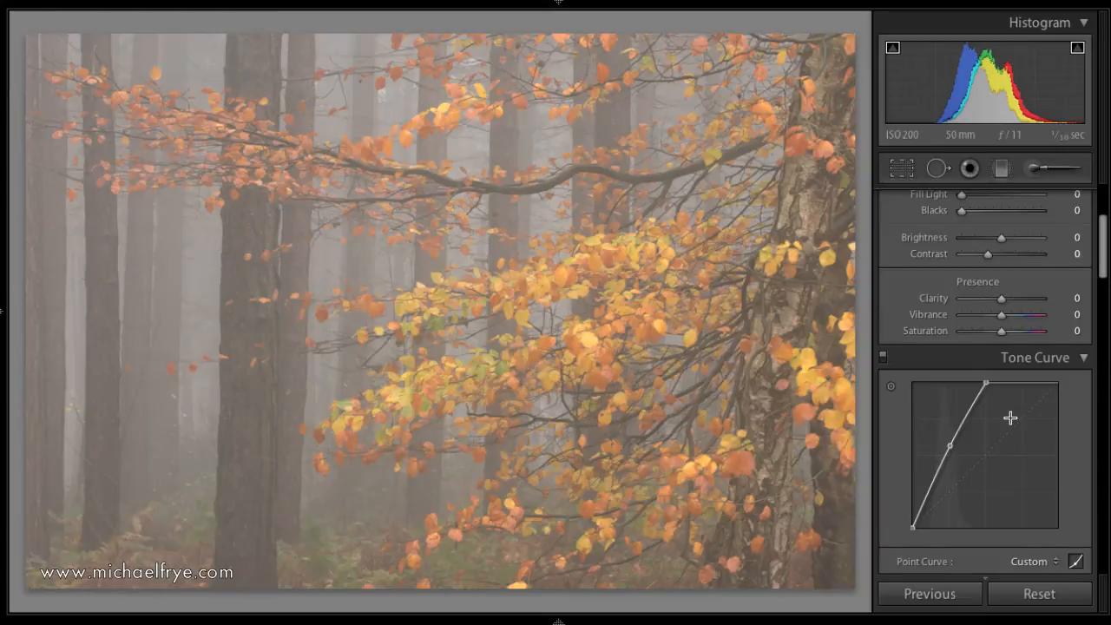
double_click(951, 445)
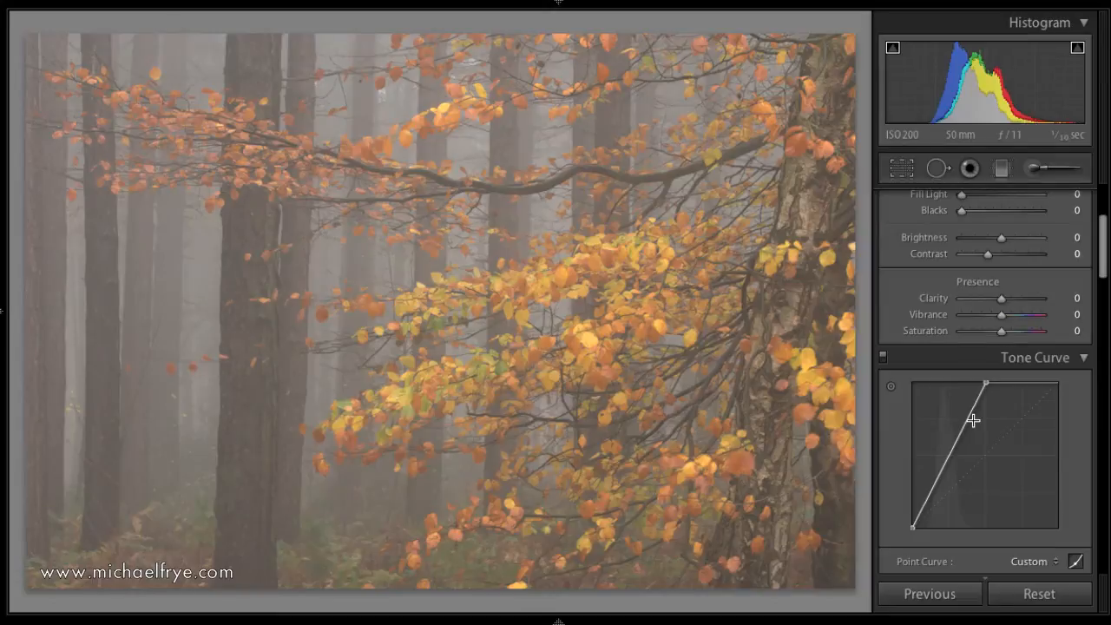
Move the point curve's white point outward to about 59.6% input and its black point slightly inward along the base.
drag(987, 383, 1000, 383)
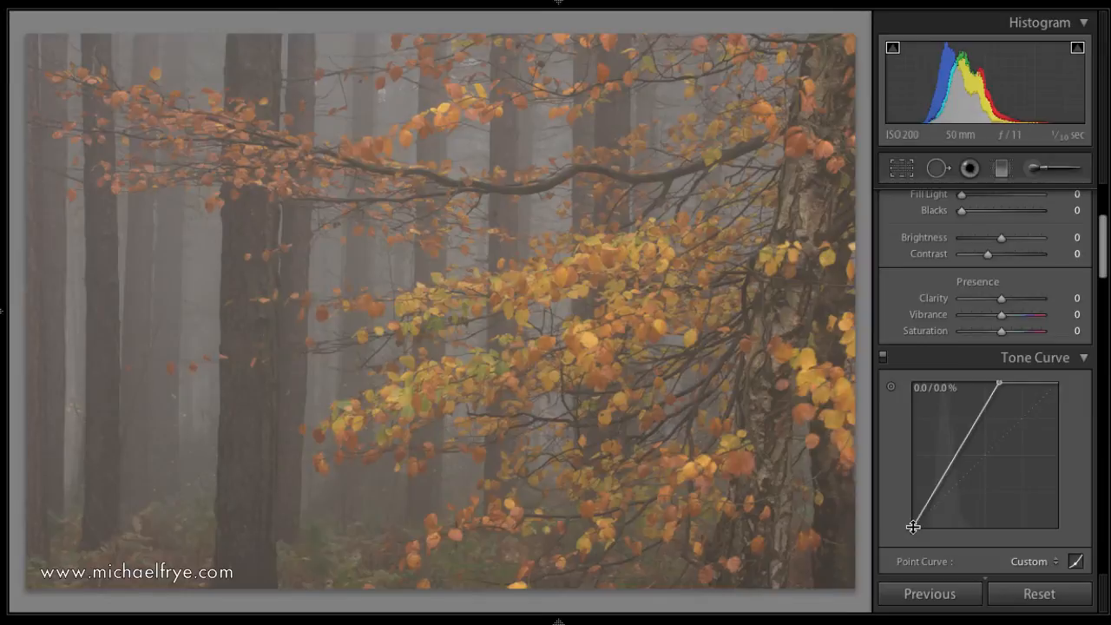
drag(913, 526, 925, 527)
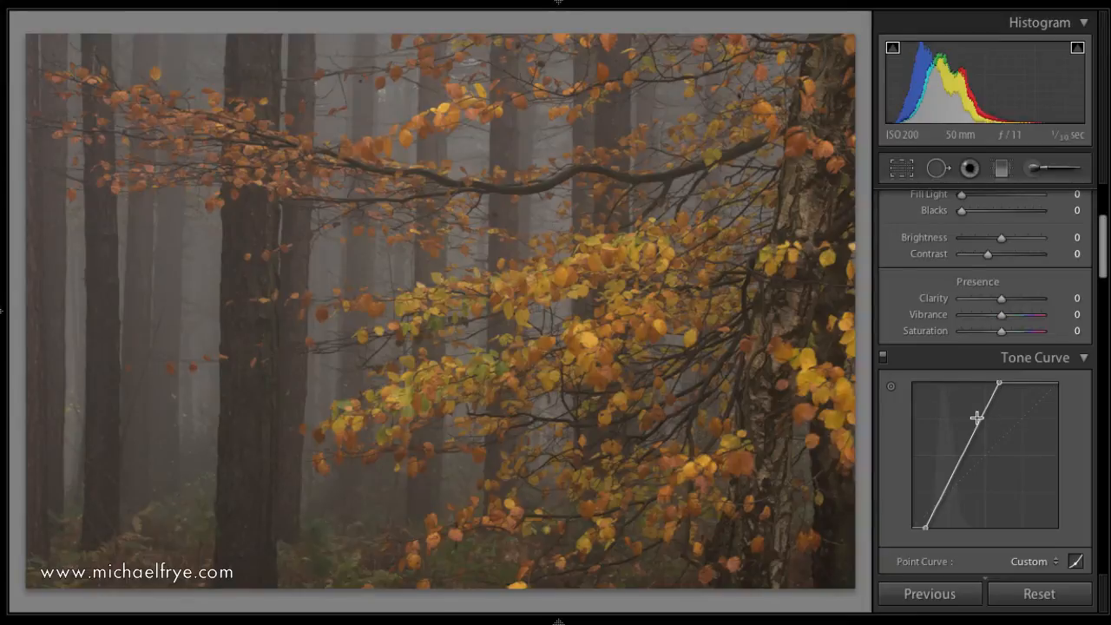
Add a raised point on the upper curve to brighten the highlights and a shadow point slightly lowered to deepen the dark tones.
drag(982, 419, 971, 415)
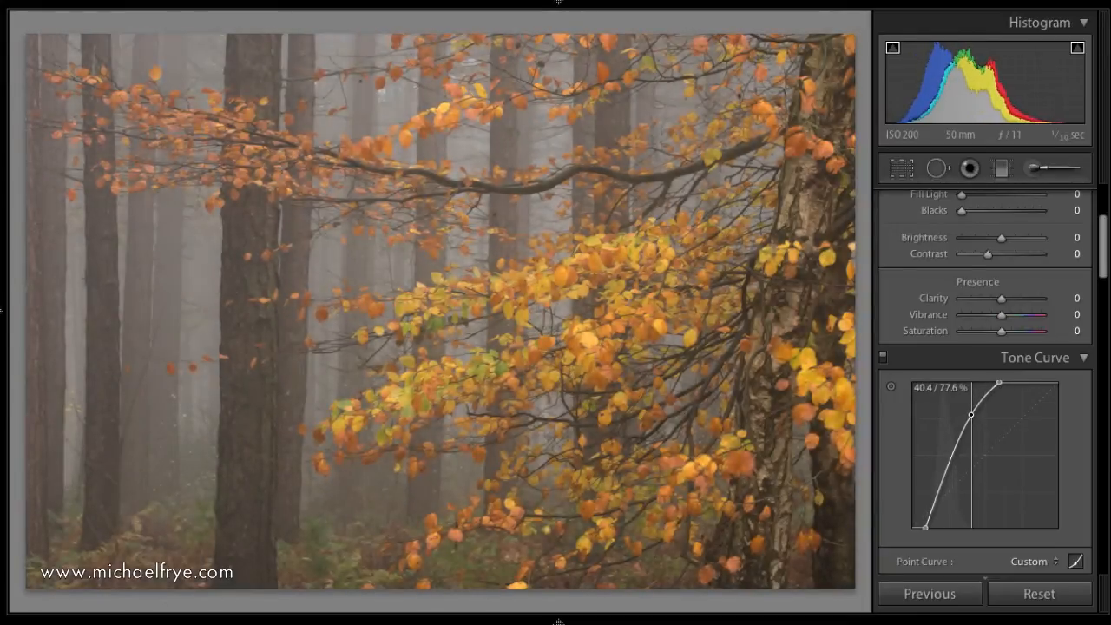
click(941, 490)
drag(941, 490, 943, 493)
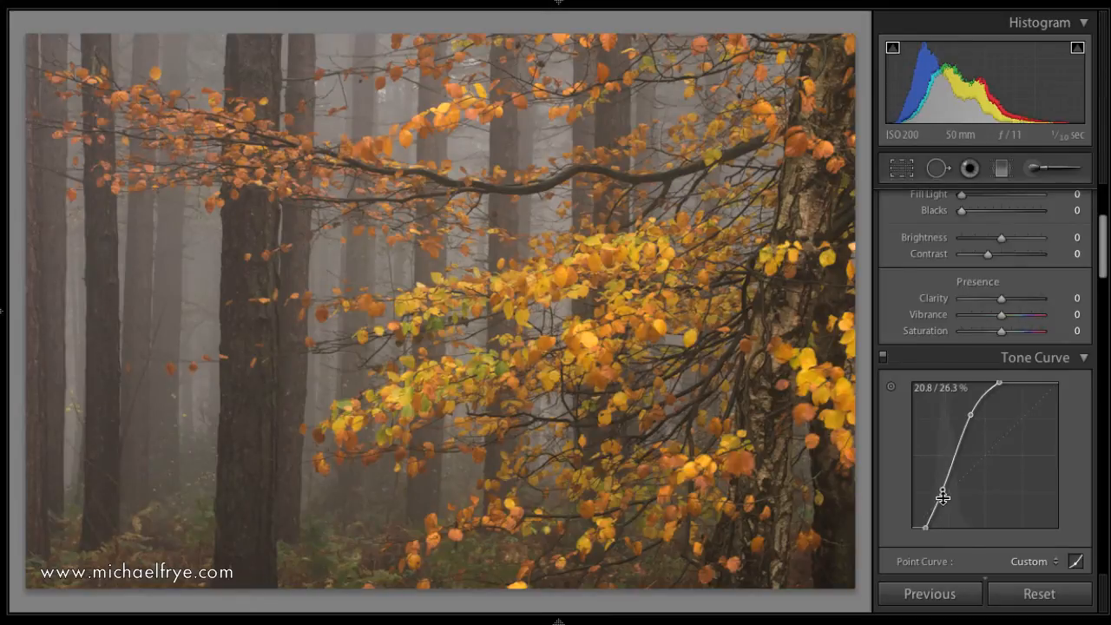
click(971, 419)
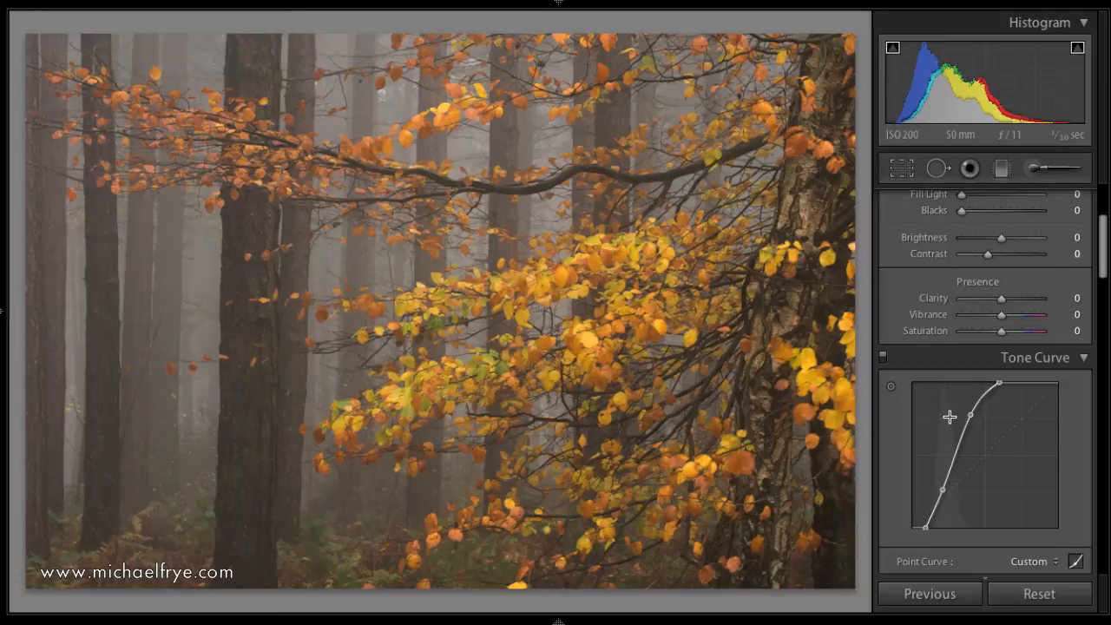
Try a warm colour temperature of 7605 and a cool one of 4457 on the photo.
scroll(951, 415, up, 5)
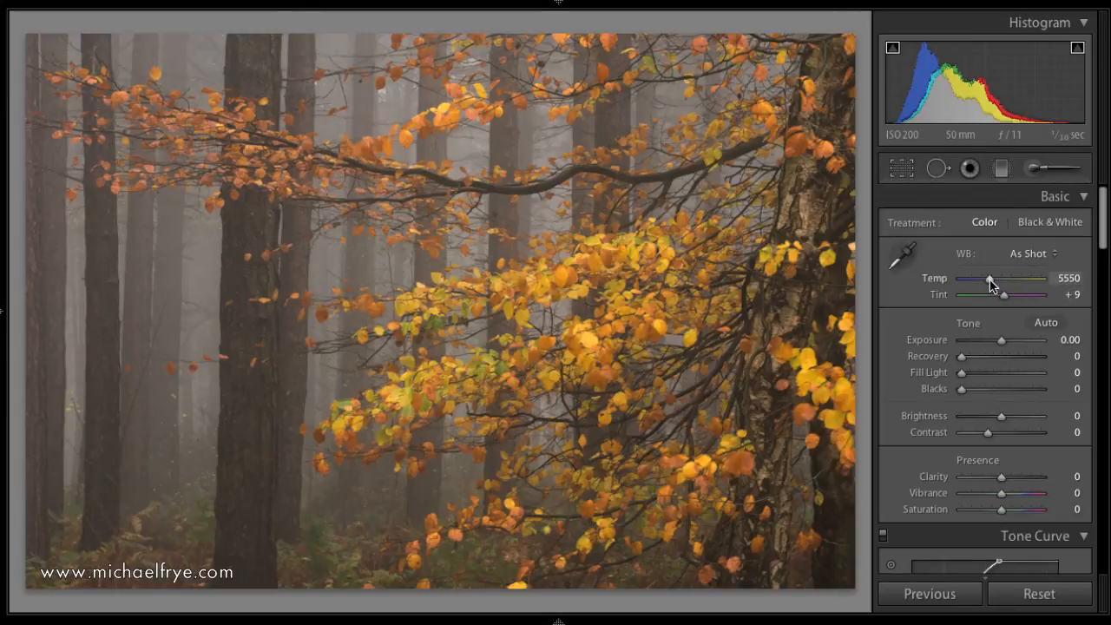
drag(990, 285, 1007, 280)
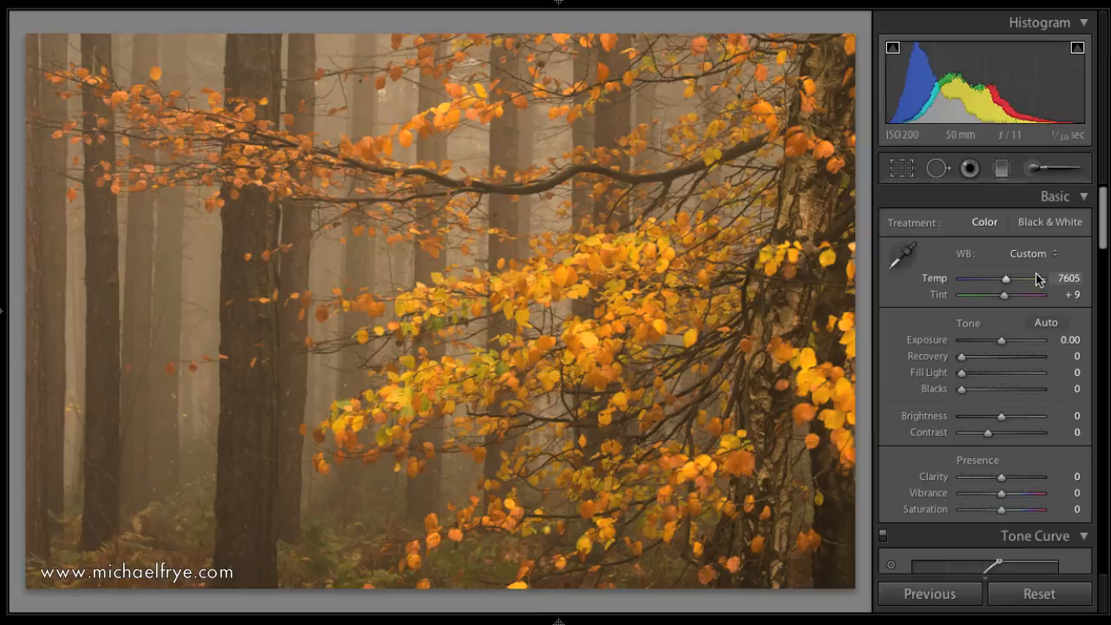
drag(1006, 279, 984, 285)
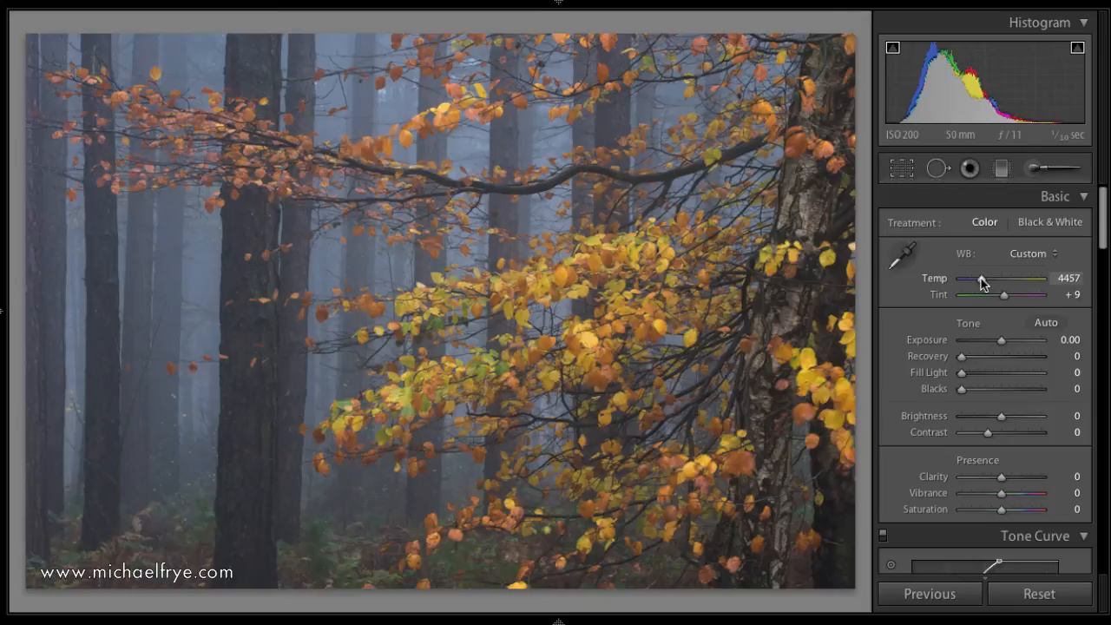
Fine-tune the colour temperature to 5161 and raise Clarity to +29.
drag(982, 283, 987, 284)
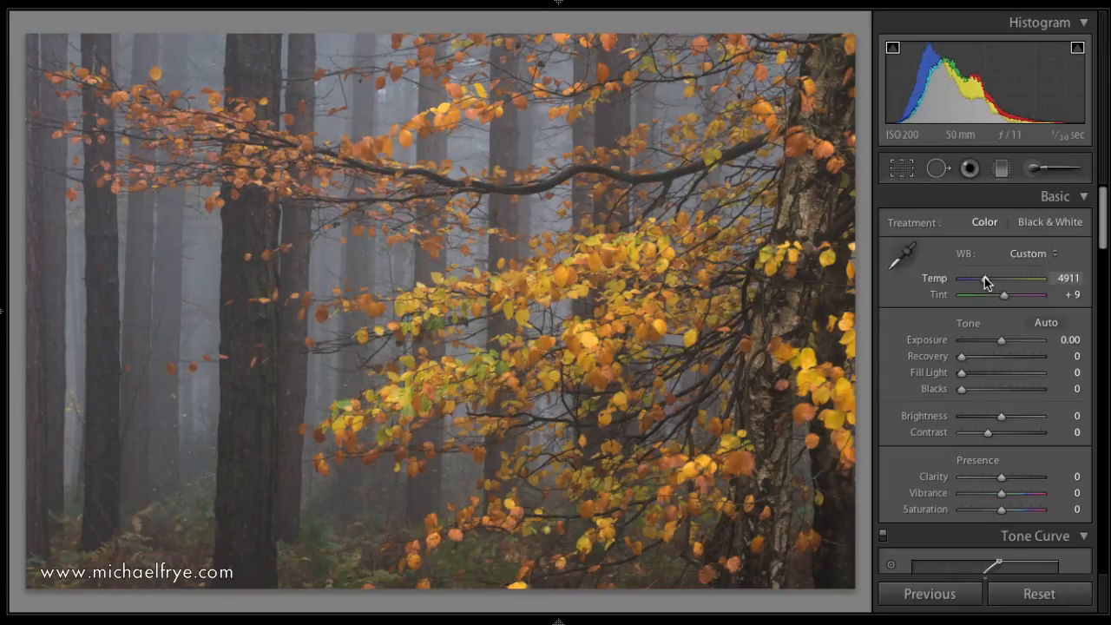
drag(986, 283, 989, 283)
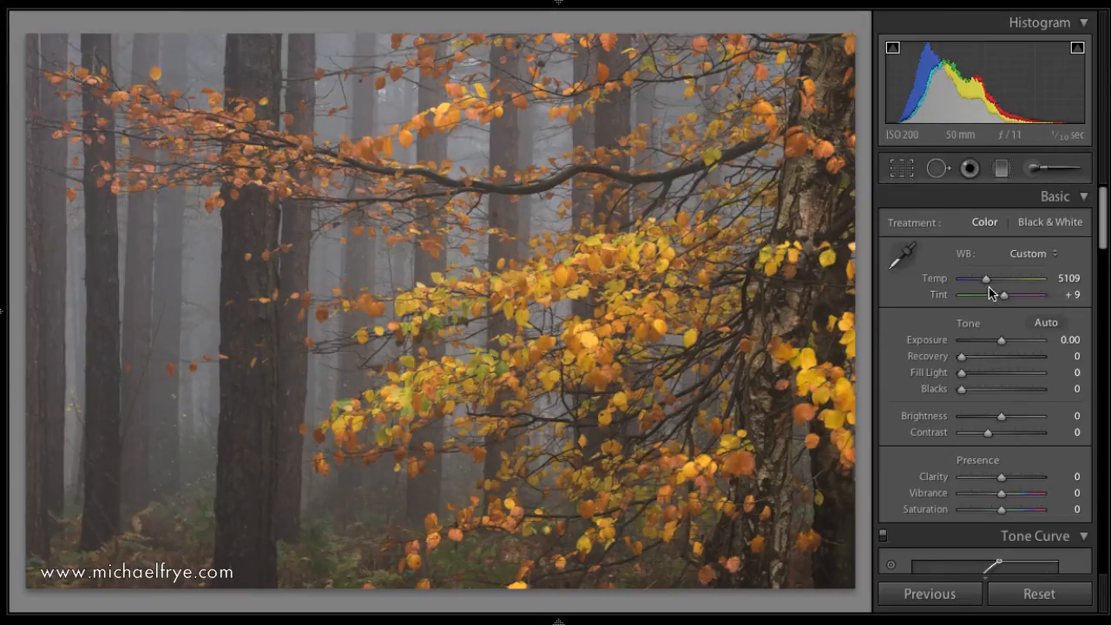
drag(988, 284, 986, 286)
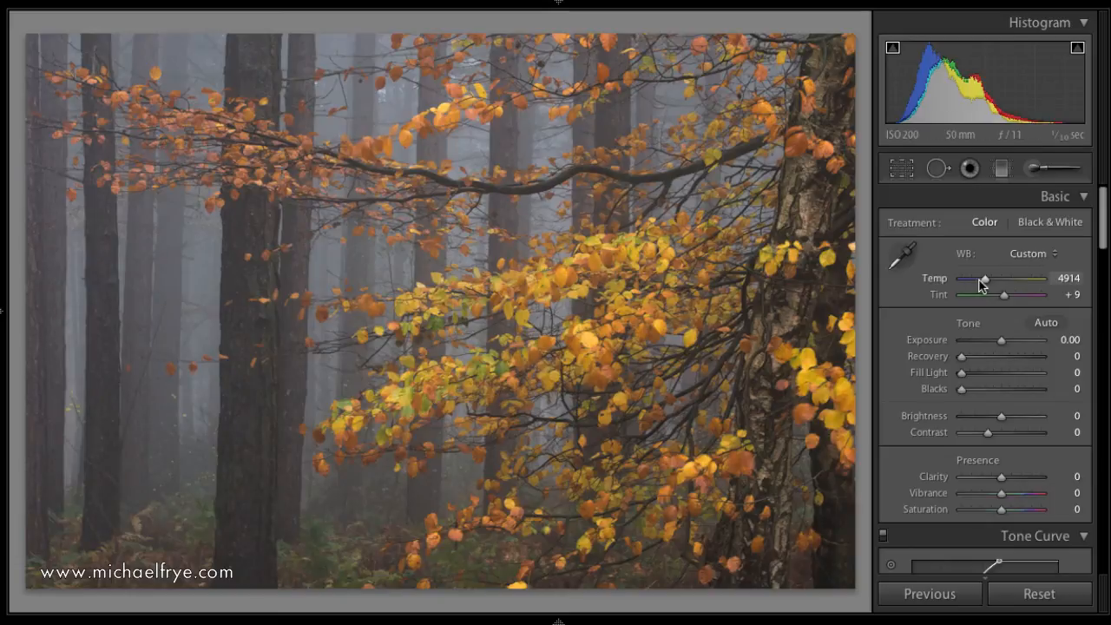
drag(983, 278, 985, 279)
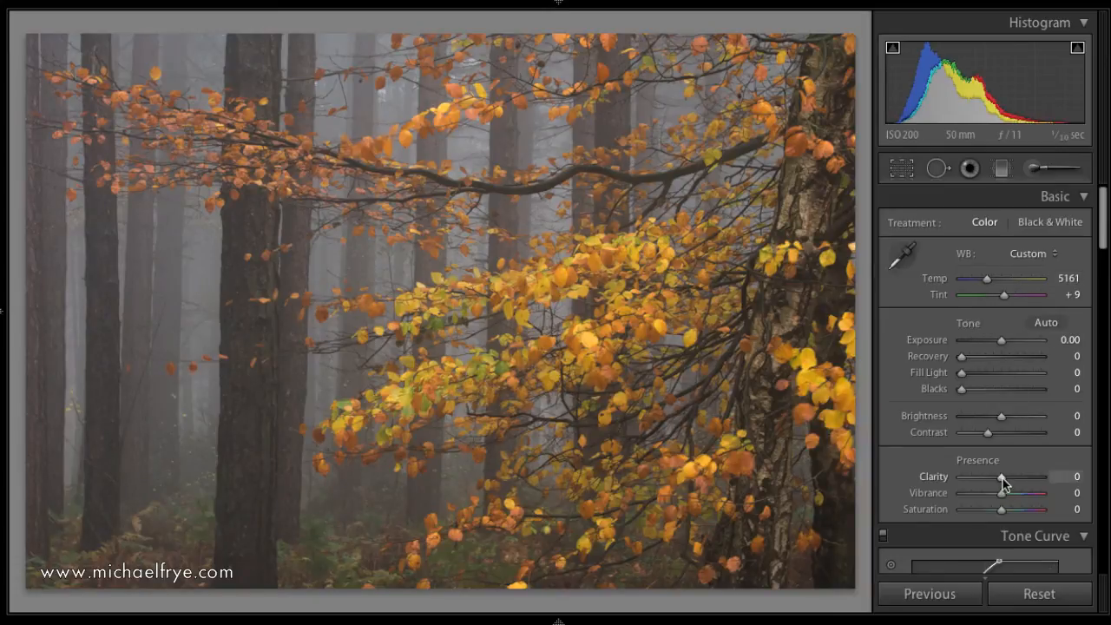
drag(1005, 476, 1016, 481)
Review the shadow, highlight and white points on the finished point curve.
scroll(1012, 400, down, 1)
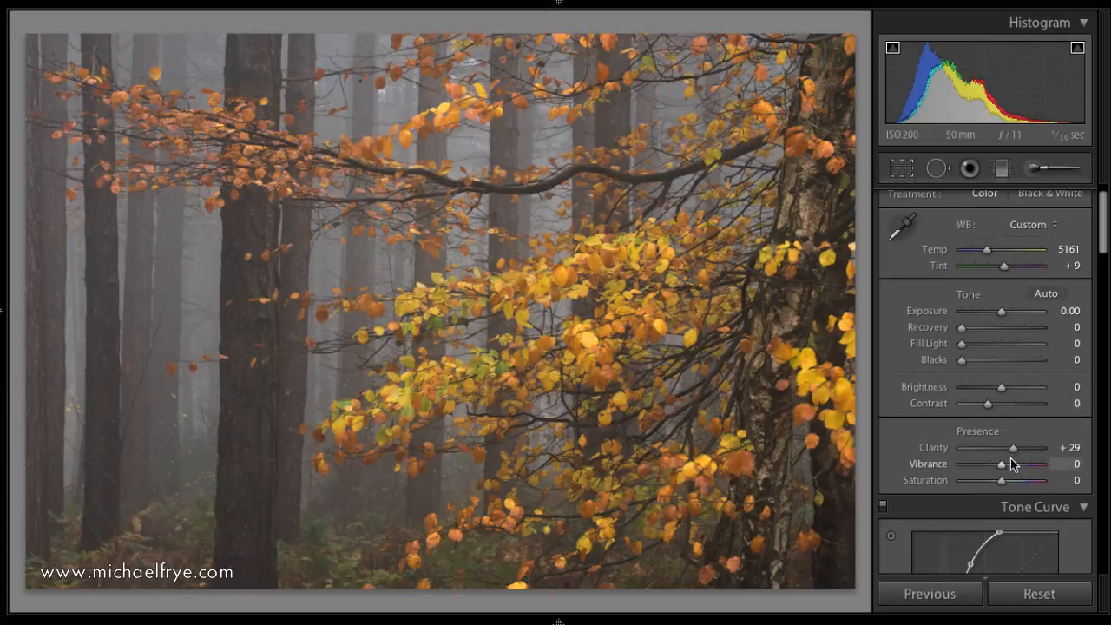
scroll(1011, 458, down, 4)
scroll(1011, 460, down, 1)
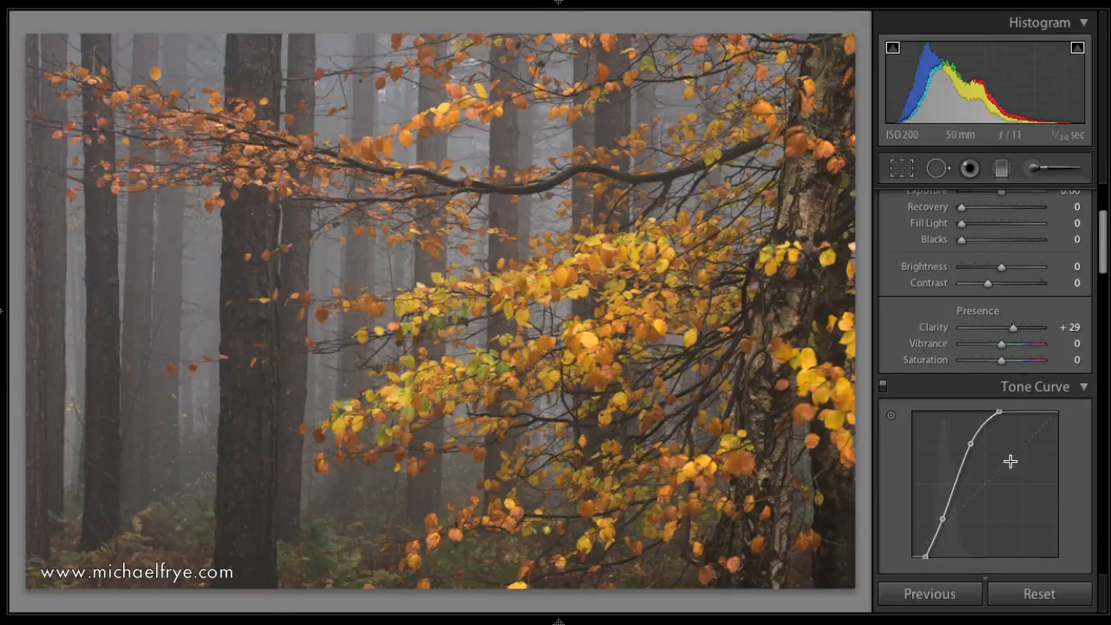
click(943, 514)
click(972, 441)
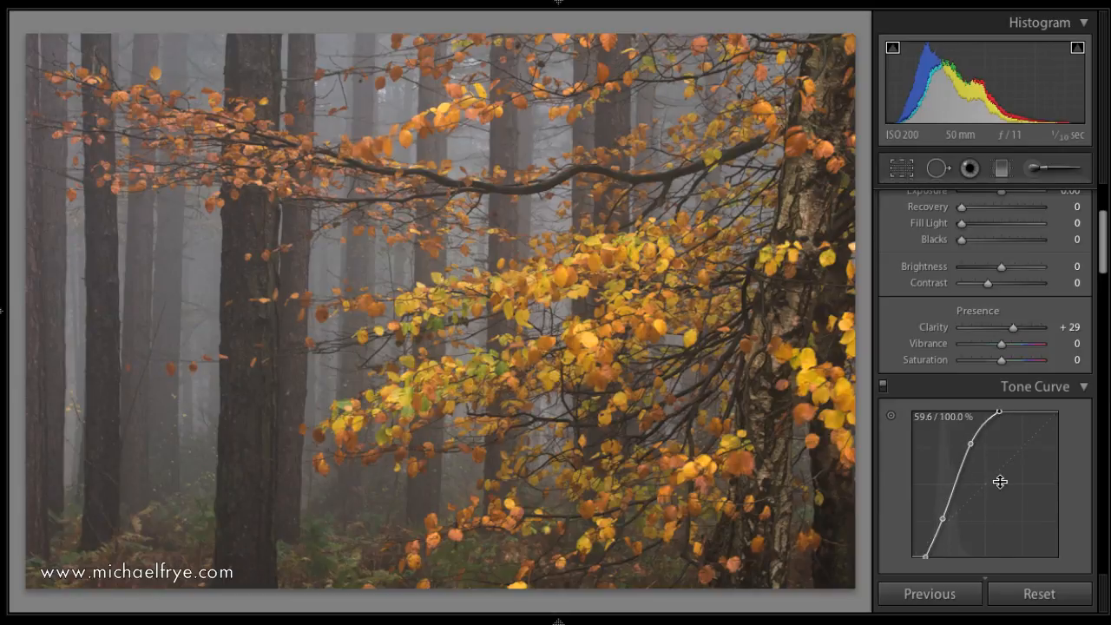